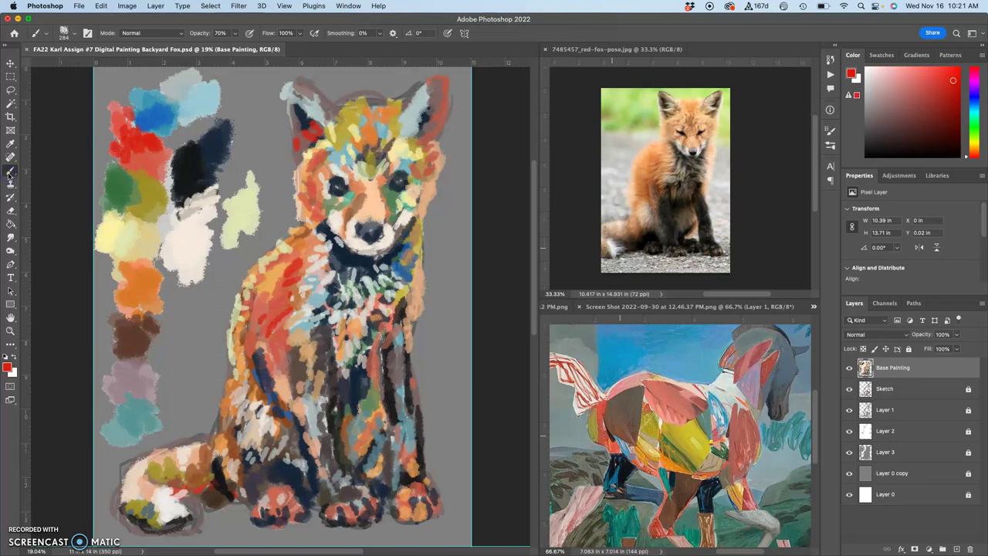
- Paint green and off-white strokes inside the fox's left-hand ear, sampling green from the palette swatches and off-white from the muzzle
alt+click(121, 189)
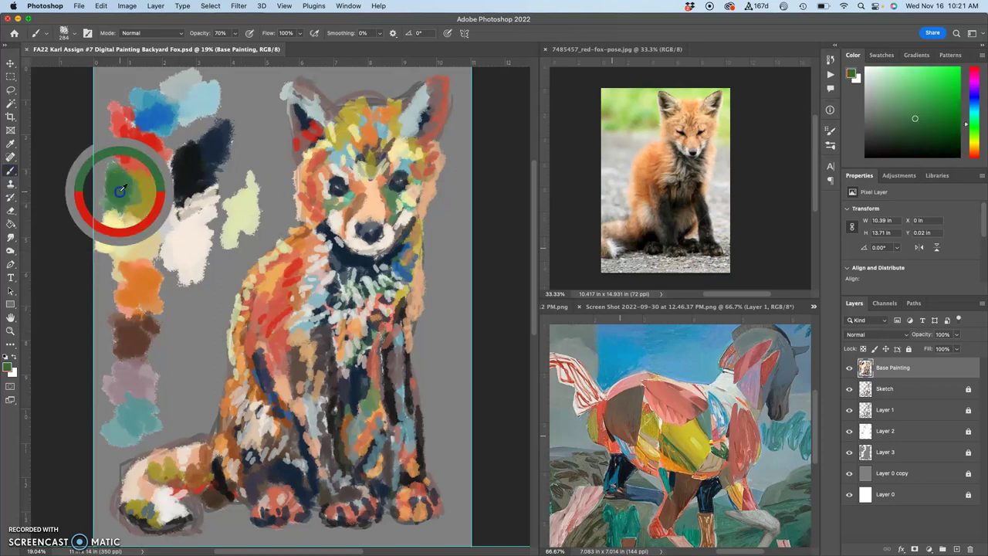
click(304, 125)
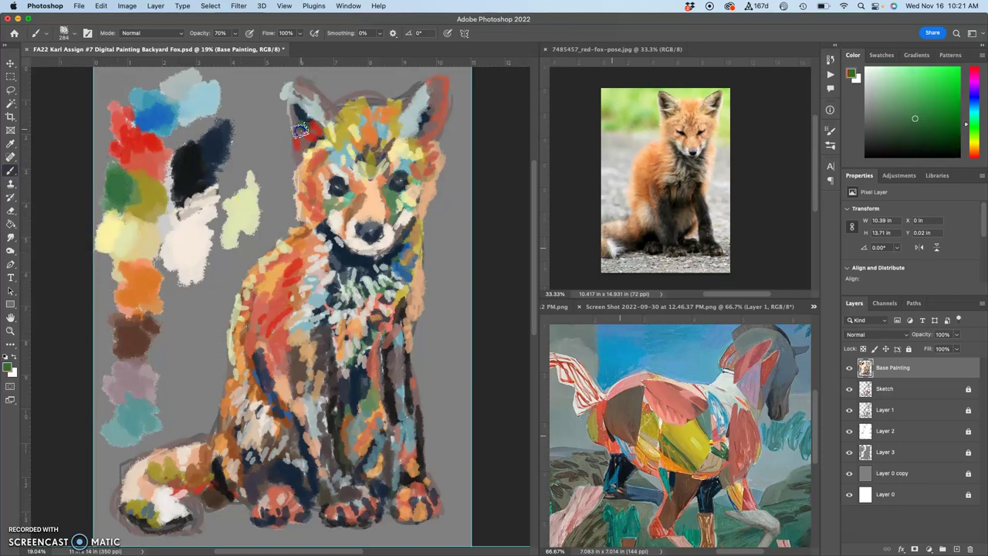
drag(300, 153, 305, 103)
click(340, 193)
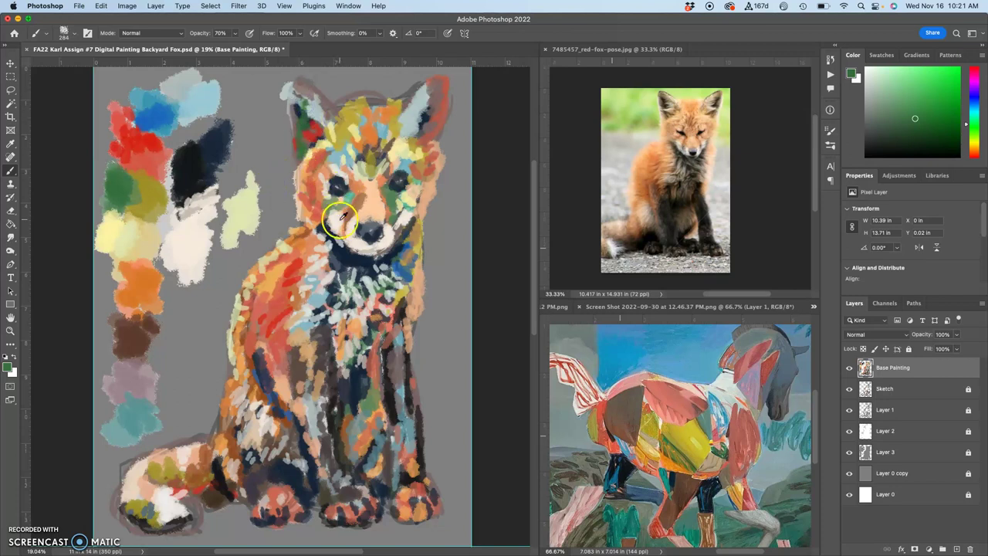
alt+click(339, 220)
click(305, 123)
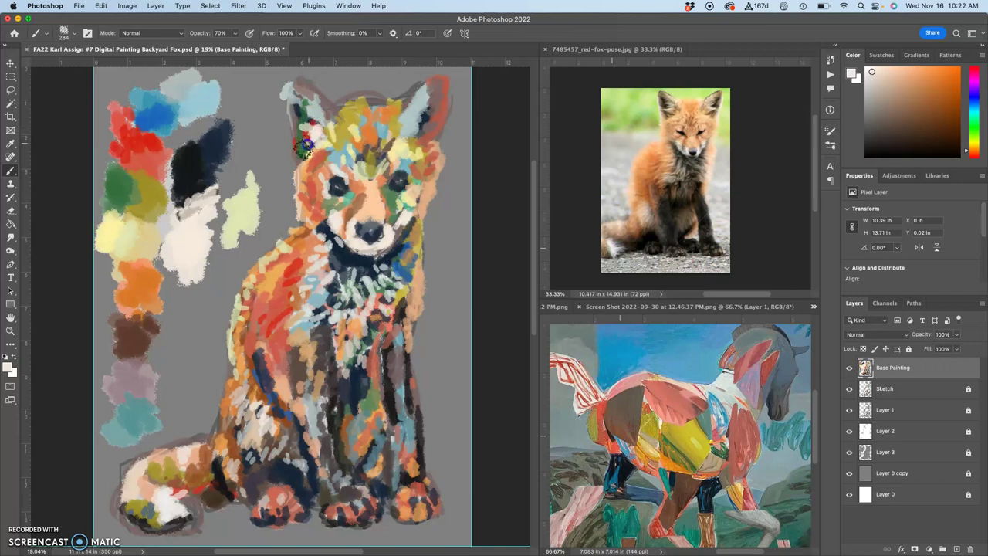
- Paint pale yellow and tan strokes along the left-hand ear's inner edge and base with colours sampled from the fox's face
alt+click(419, 144)
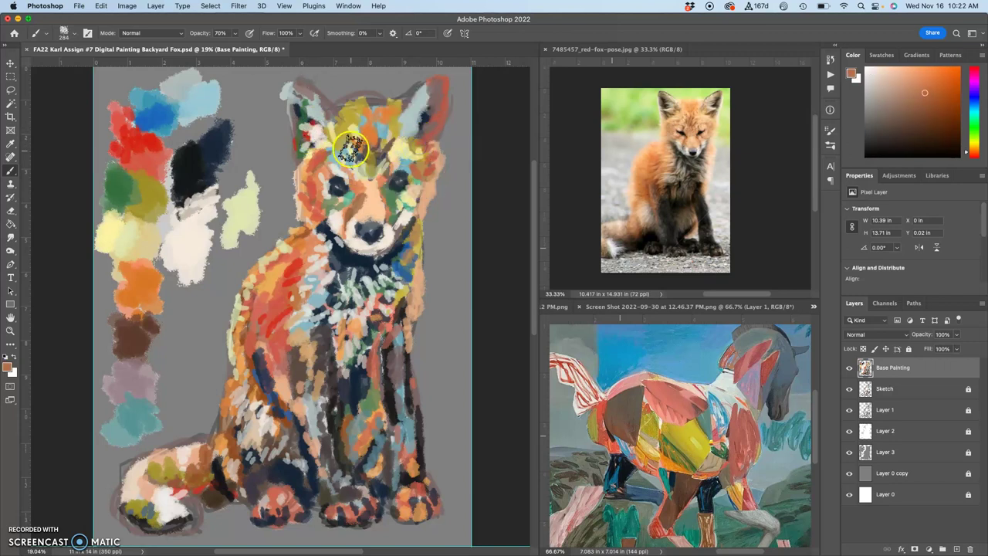
alt+click(309, 154)
mouse_move(310, 153)
mouse_down()
mouse_move(328, 143)
mouse_move(324, 97)
mouse_move(308, 94)
mouse_up()
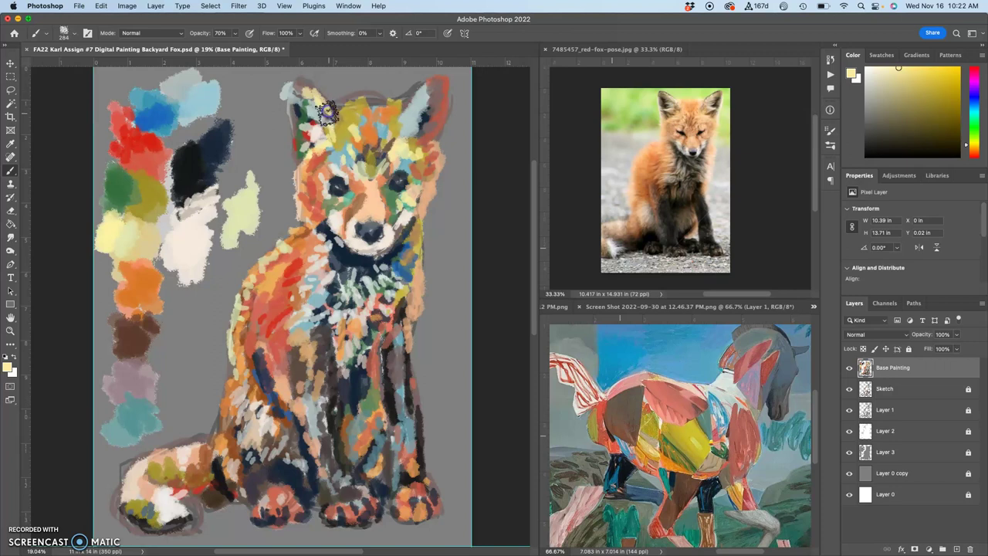
alt+click(437, 159)
drag(316, 100, 330, 116)
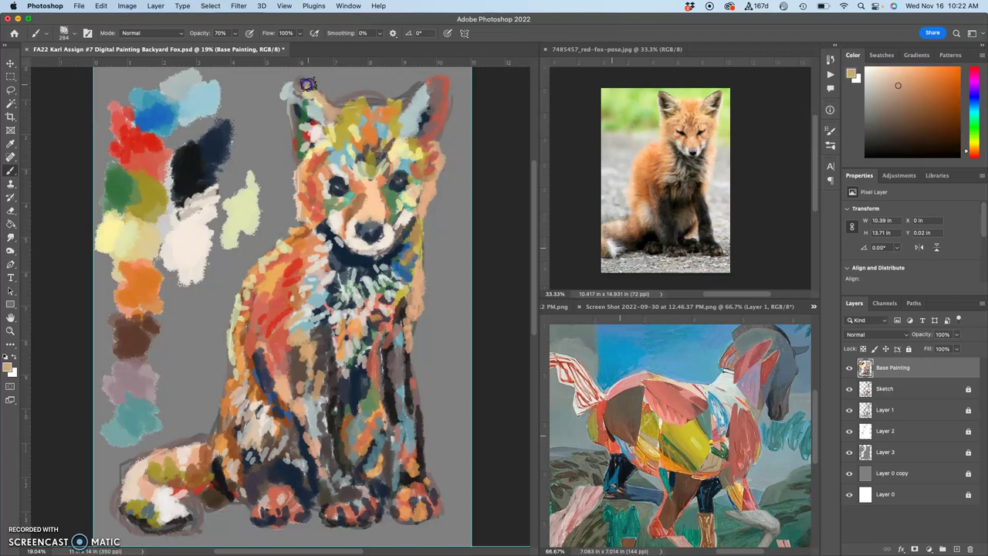
- Add dark slate-blue strokes to the edges of both ears and light orange strokes to the left-hand ear's outer edge
alt+click(375, 165)
alt+click(362, 155)
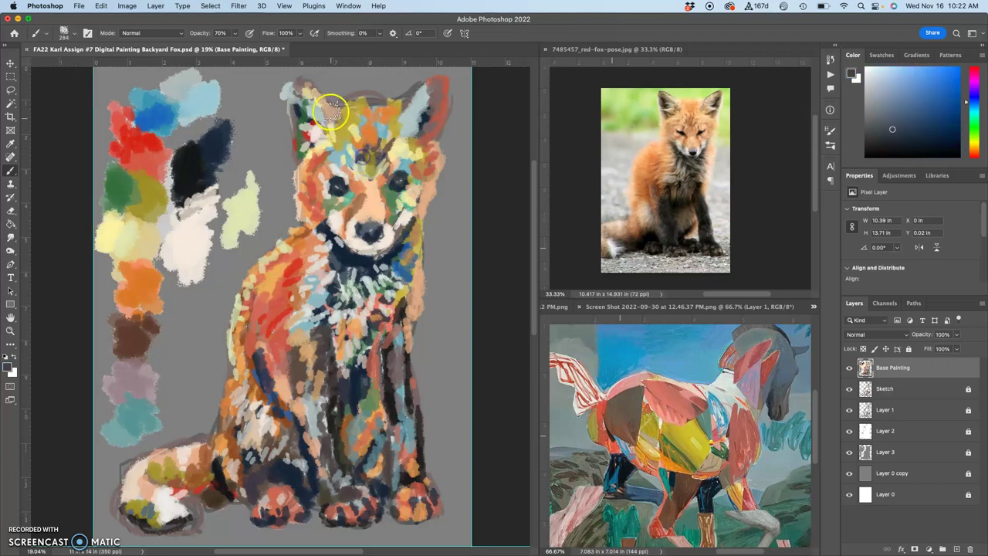
drag(298, 83, 301, 86)
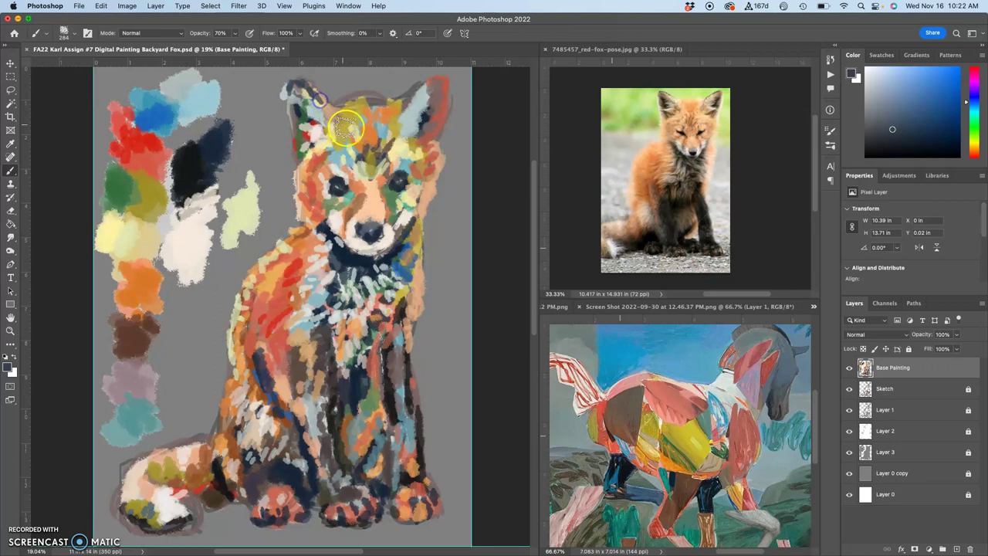
drag(441, 106, 437, 125)
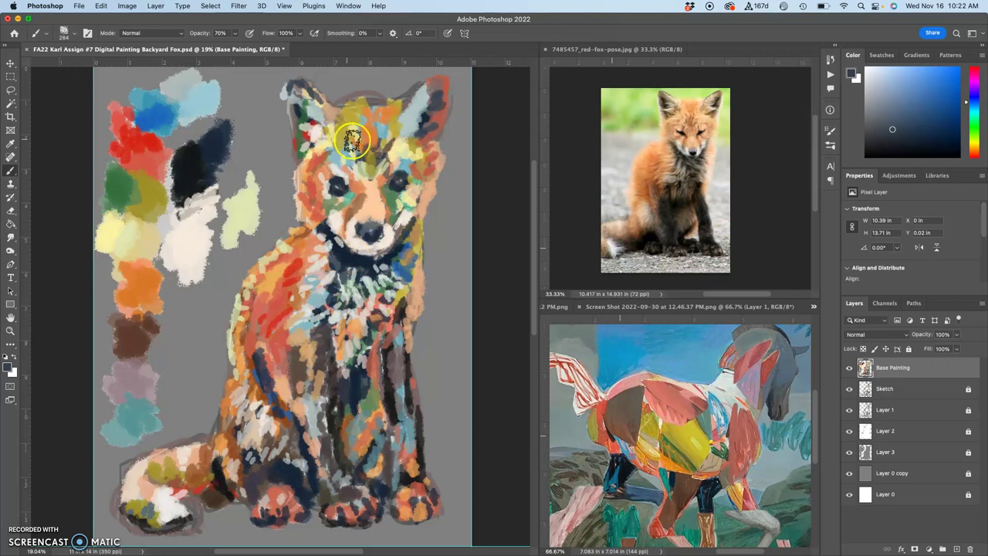
alt+click(304, 179)
drag(297, 131, 291, 127)
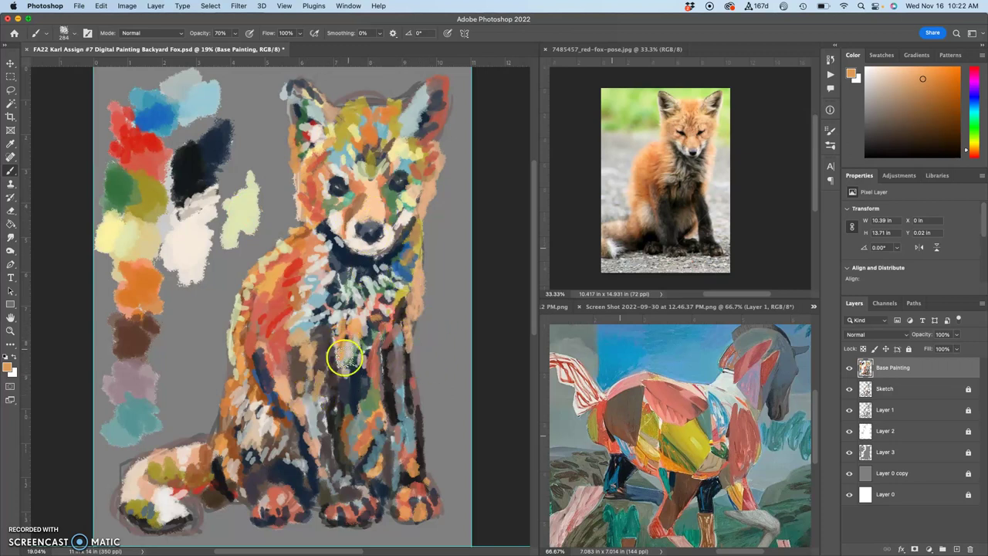
- Touch up the tail tip with near-black and off-white strokes sampled from the surrounding fur
alt+click(219, 487)
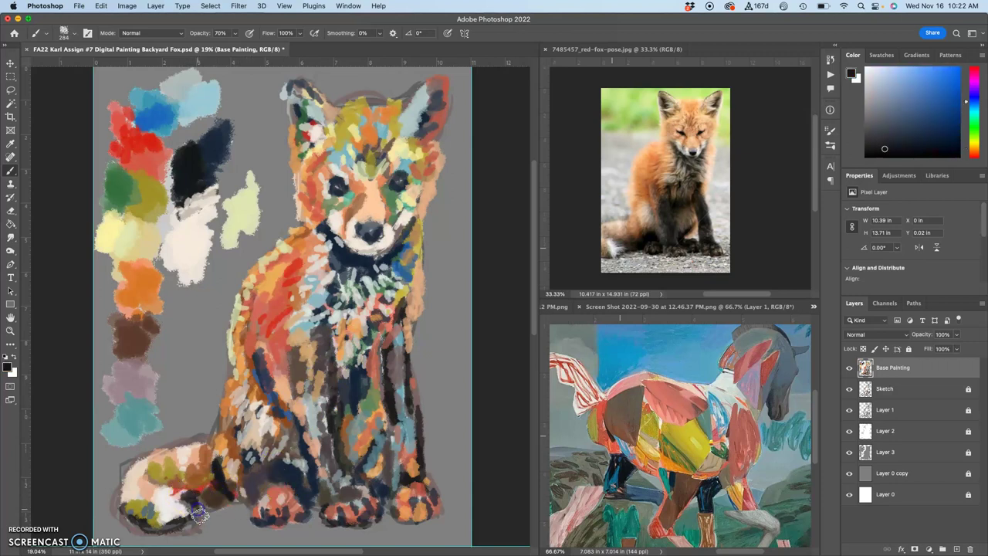
alt+click(181, 500)
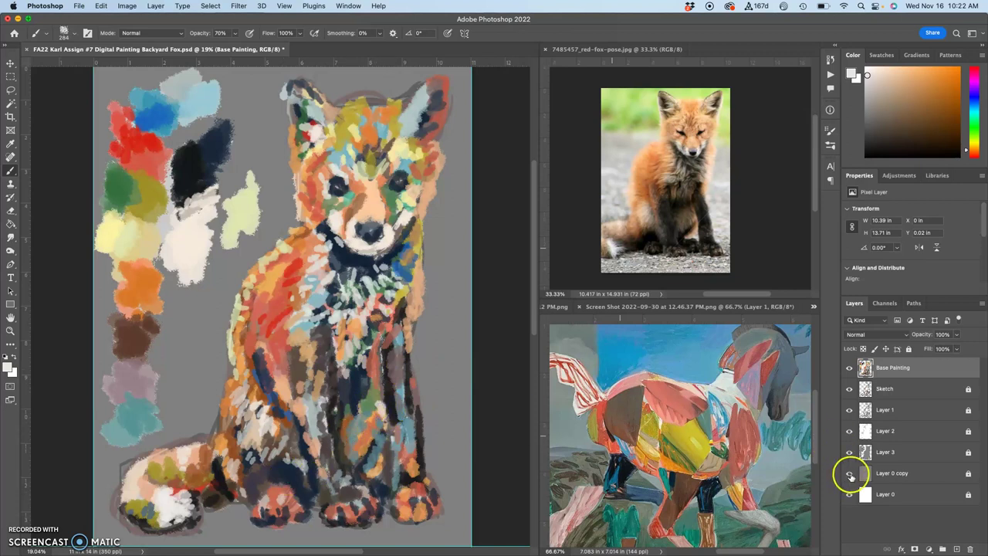
- Hide the Layer 0 copy and Layer 0 backgrounds, and lasso and cut the palette swatches out of the Base Painting layer
click(848, 472)
click(846, 494)
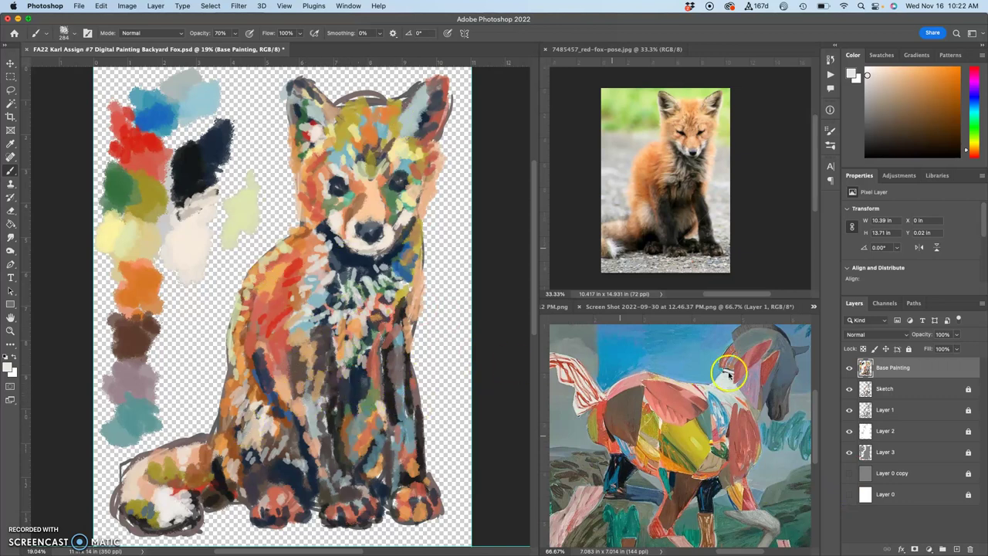
click(902, 371)
click(11, 90)
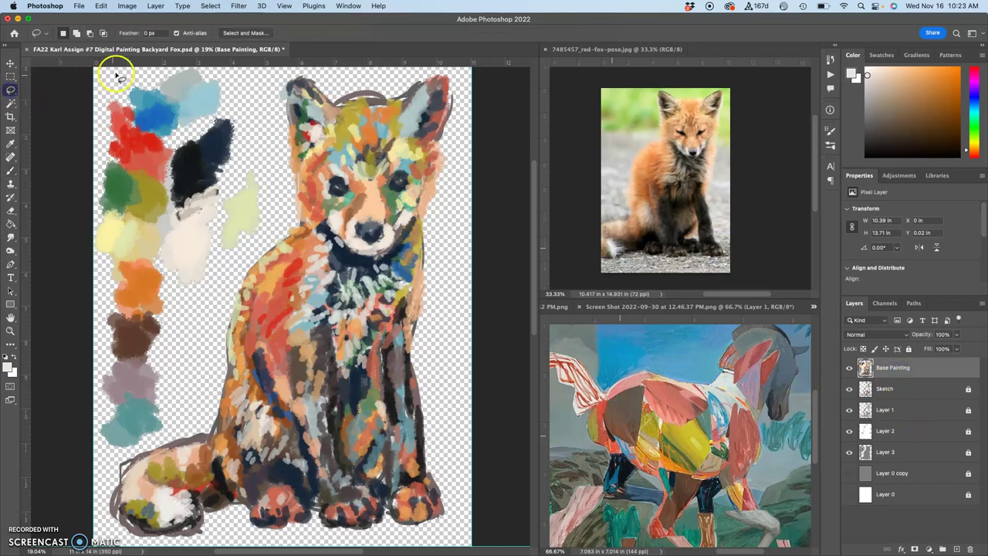
drag(110, 75, 52, 258)
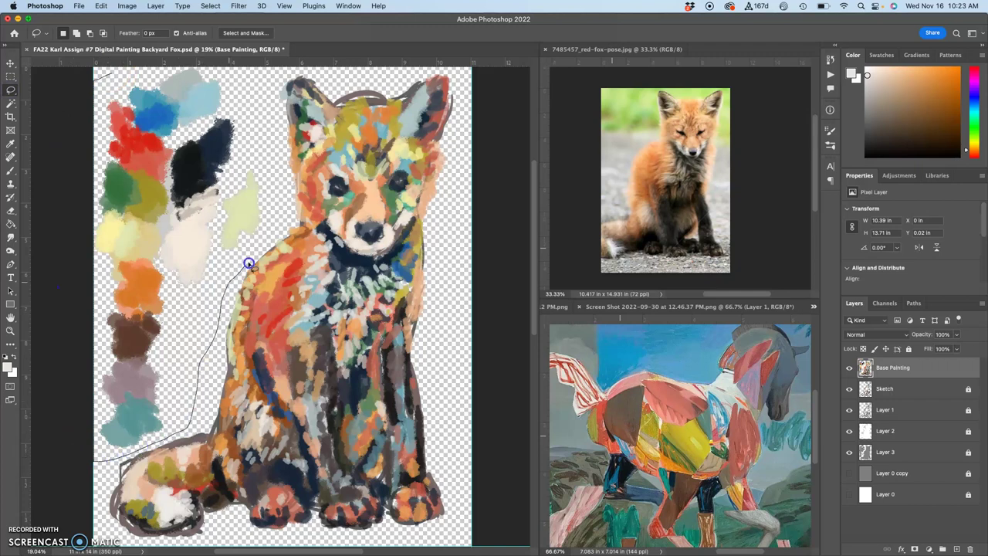
drag(182, 60, 139, 59)
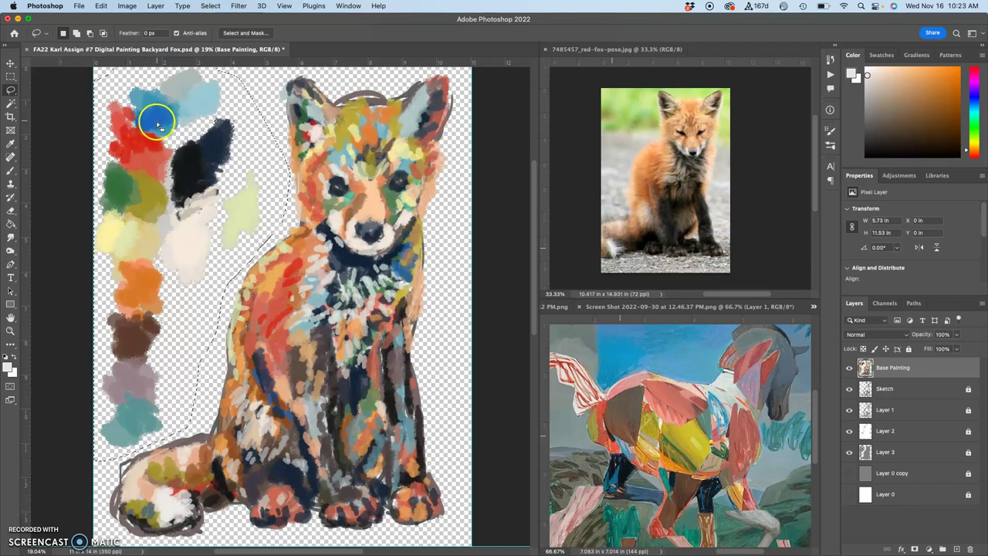
key(Delete)
key(super+d)
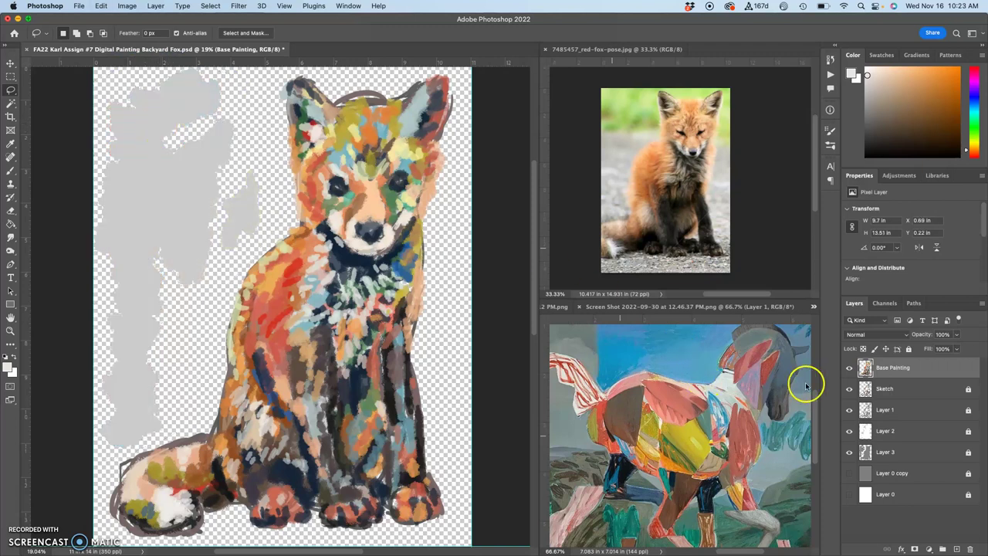
- Paste the cut swatches onto a new layer and move them back to their original place beside the fox
click(957, 548)
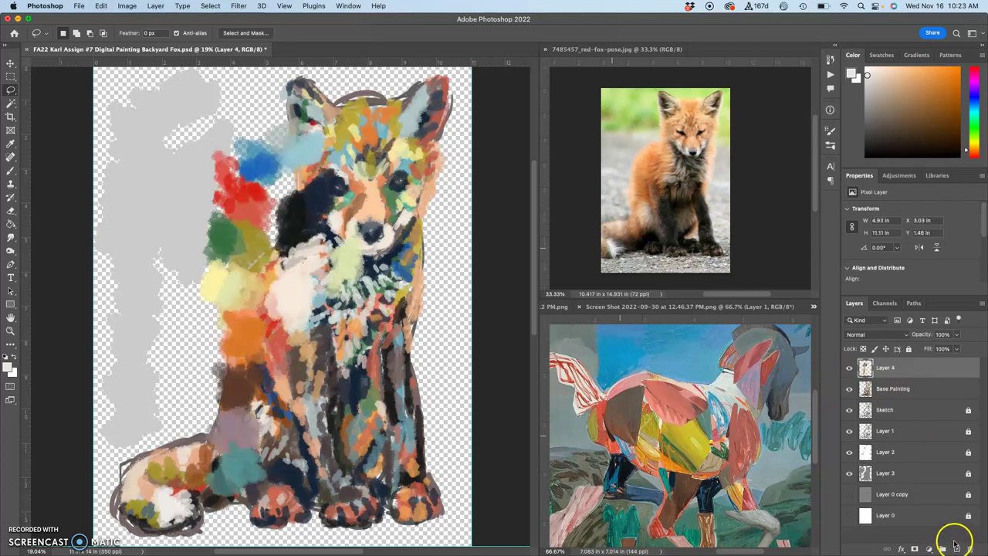
click(11, 63)
drag(243, 194, 144, 147)
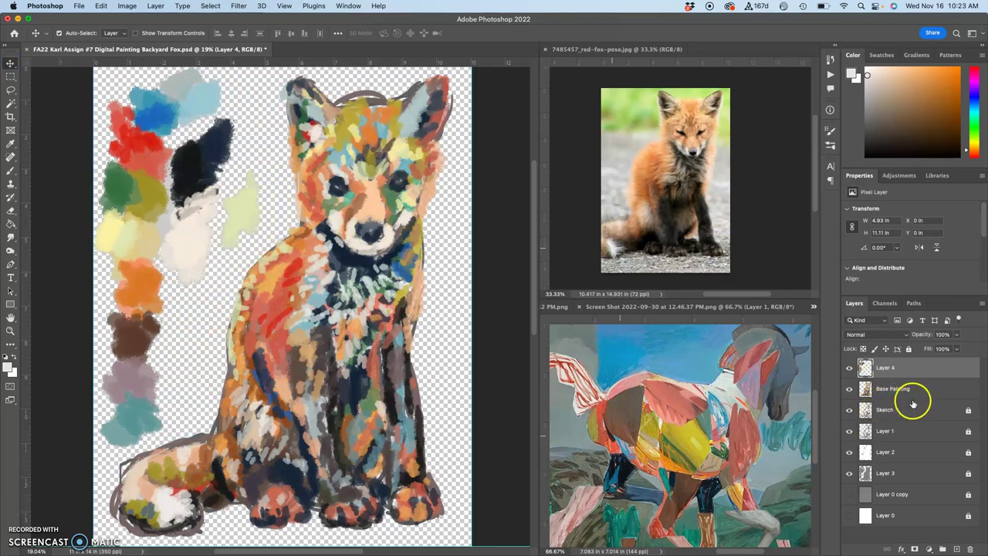
- Unlock the Sketch, Layer 1, Layer 2 and Layer 3 layers, and lasso around the swatch area with Base Painting active
click(968, 412)
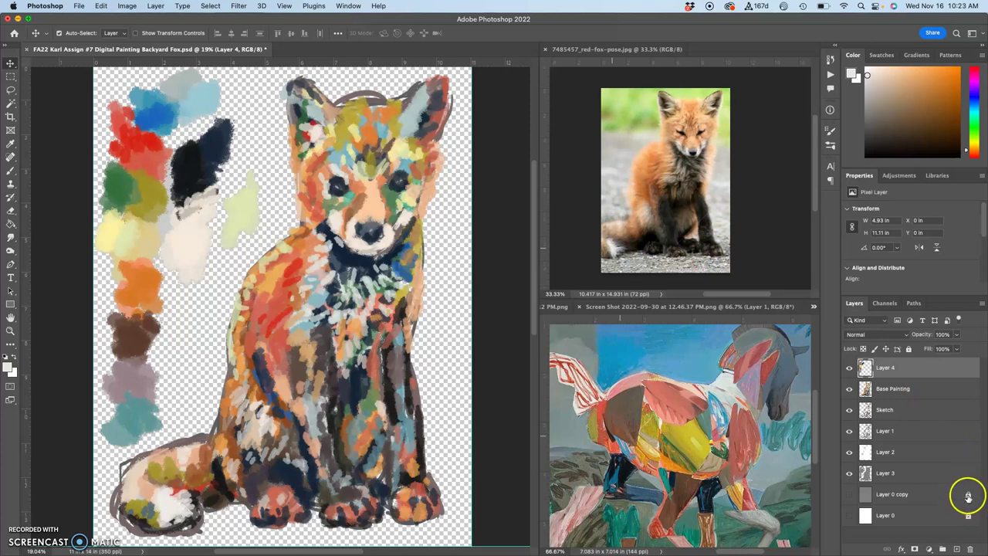
click(11, 104)
click(11, 89)
click(888, 391)
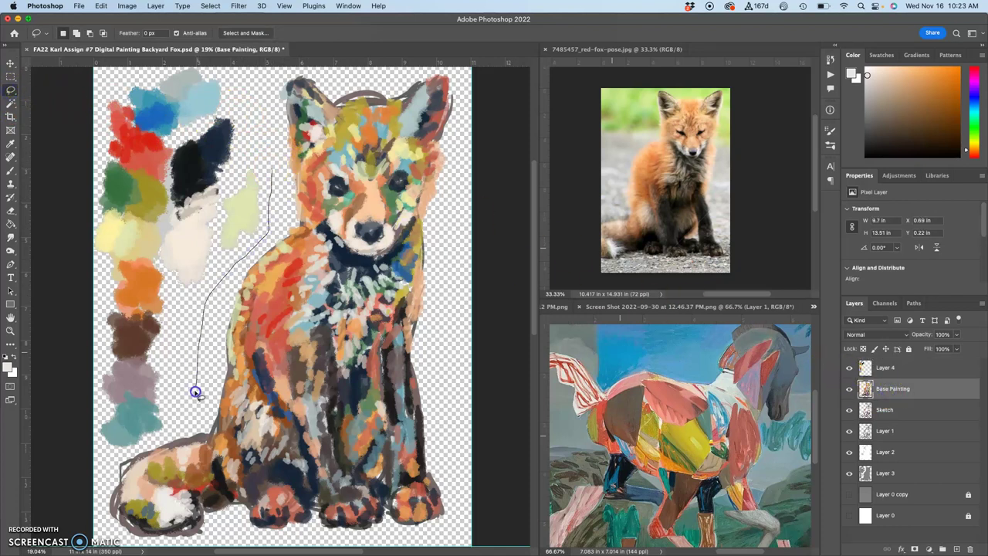
click(28, 171)
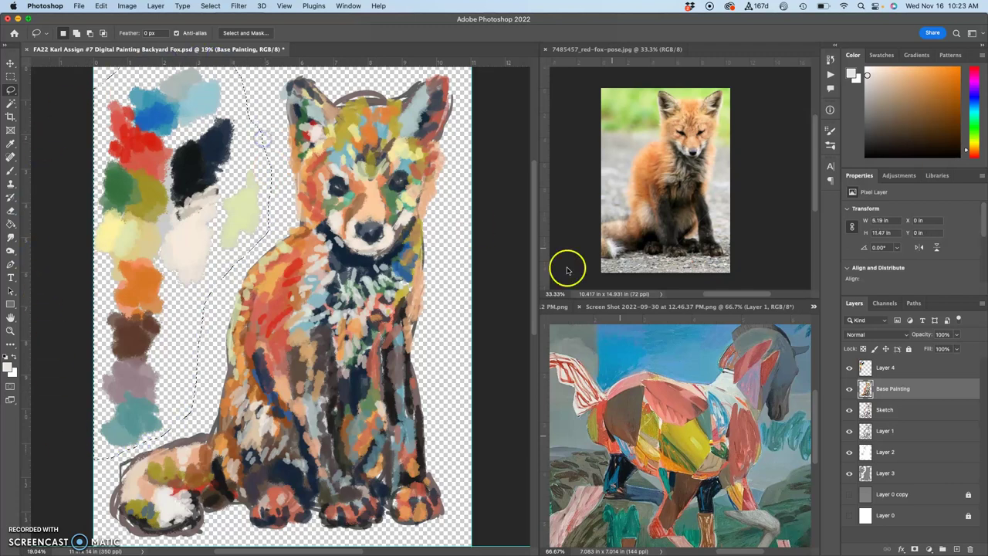
- Delete the leftover swatch paint inside the selection from the Sketch, Layer 1, Layer 2 and Layer 3 layers, and deselect
click(888, 410)
click(891, 431)
click(890, 454)
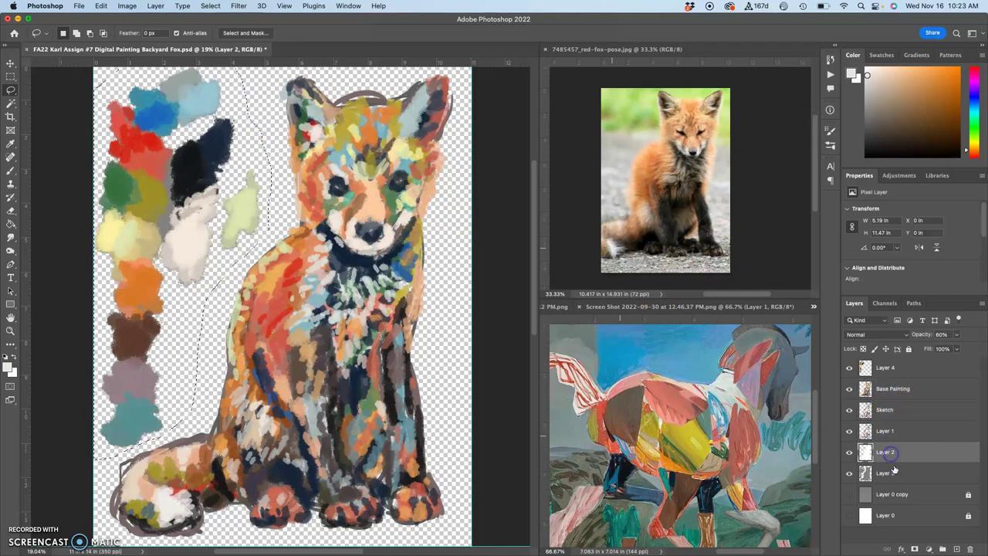
click(893, 474)
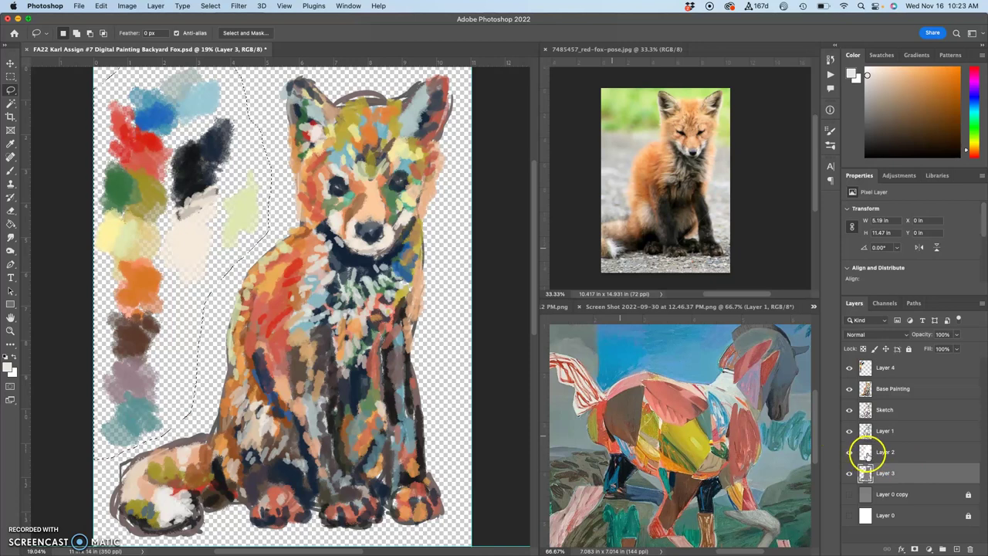
key(super+z)
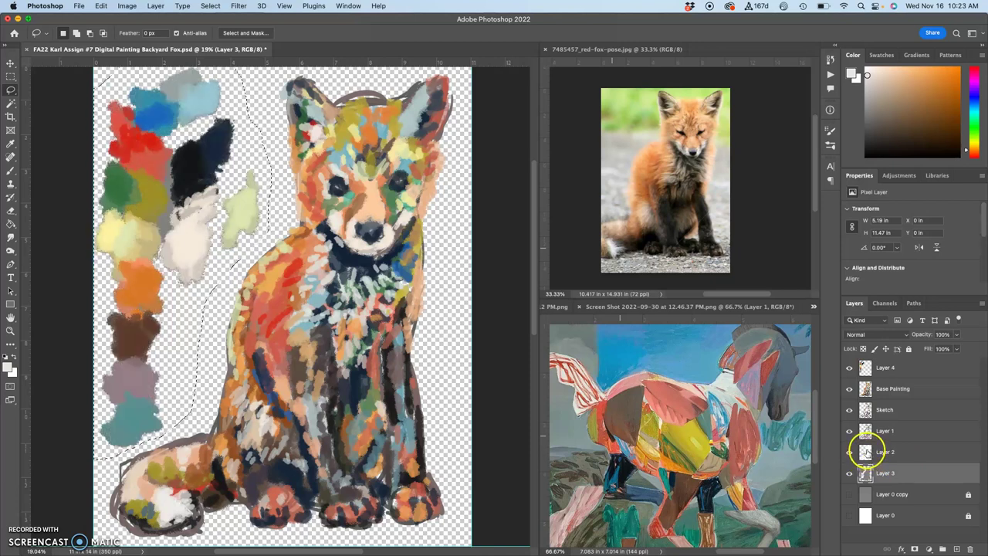
key(Delete)
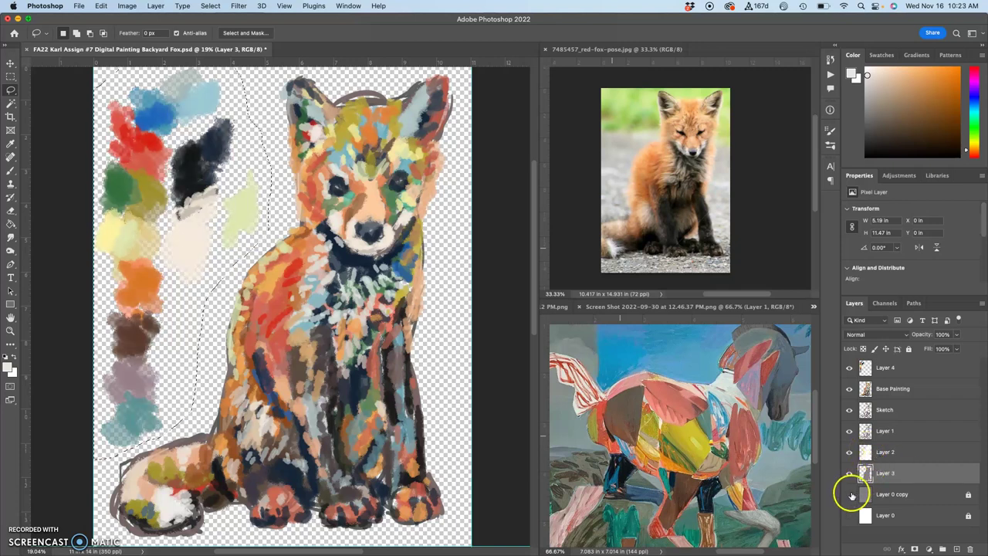
key(super+d)
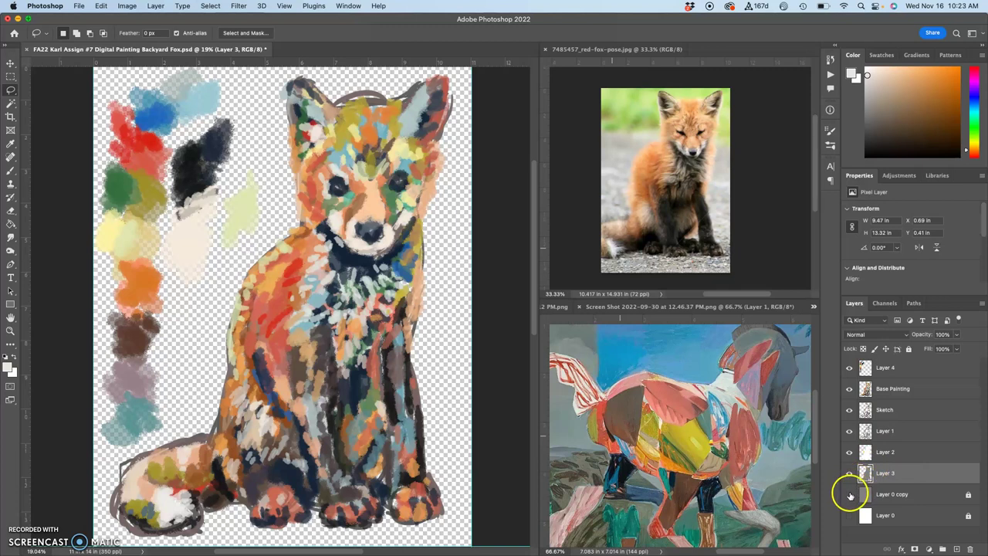
- Show the Layer 0 copy background again, and put Layer 4 through Layer 3 into one locked group
click(849, 494)
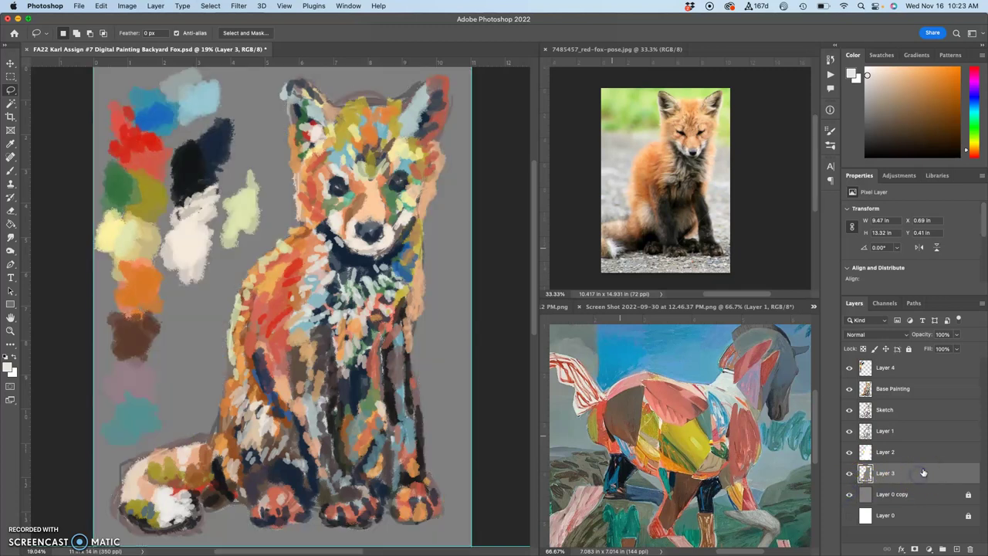
shift+click(913, 370)
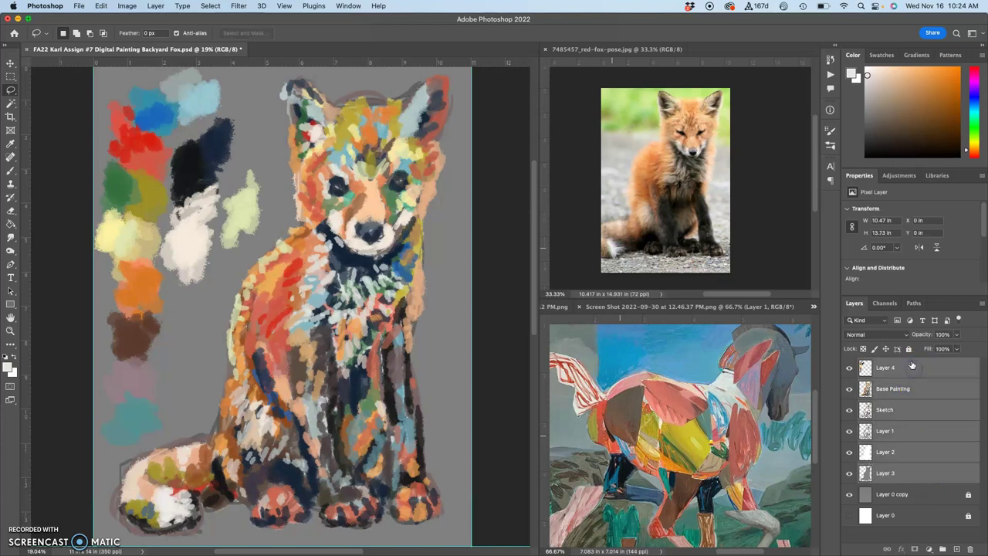
click(943, 549)
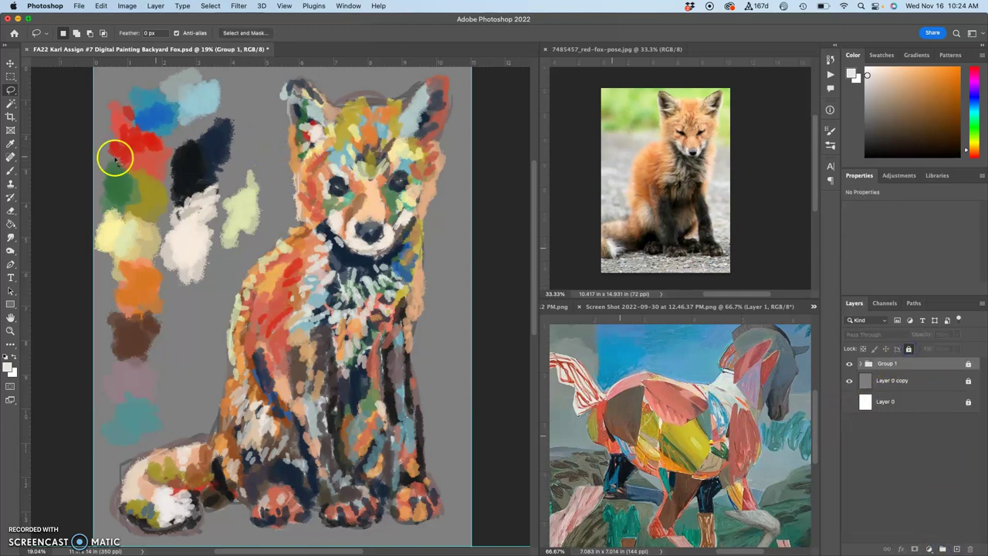
- Try to paint on the locked group with the Brush tool
click(10, 169)
click(242, 181)
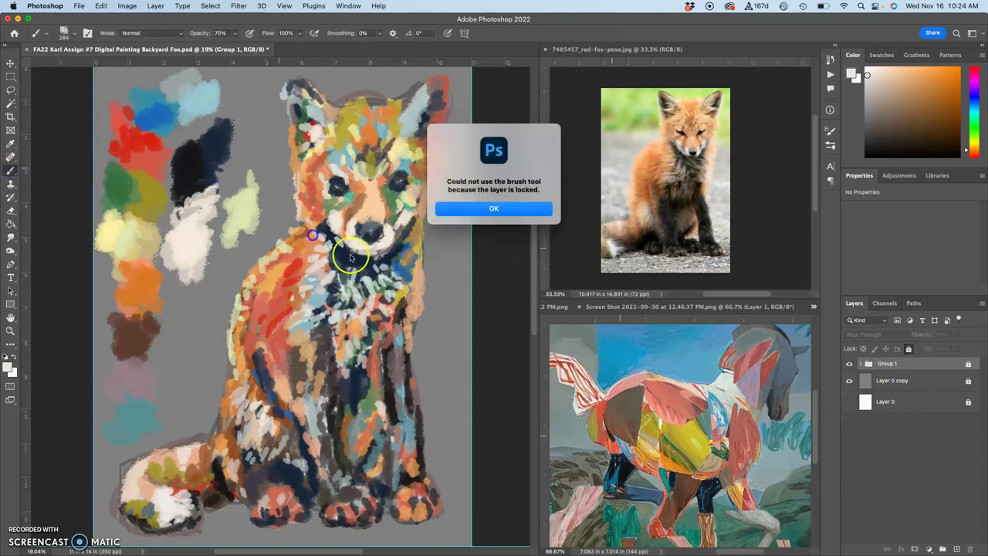
click(494, 211)
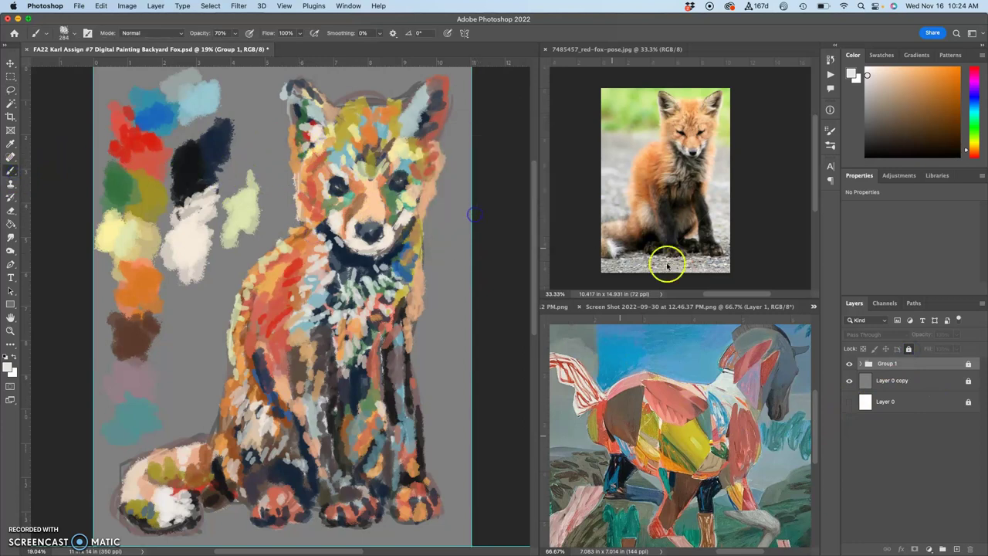
- Add a new layer above the locked group and name it "Refinied Paint"
click(956, 550)
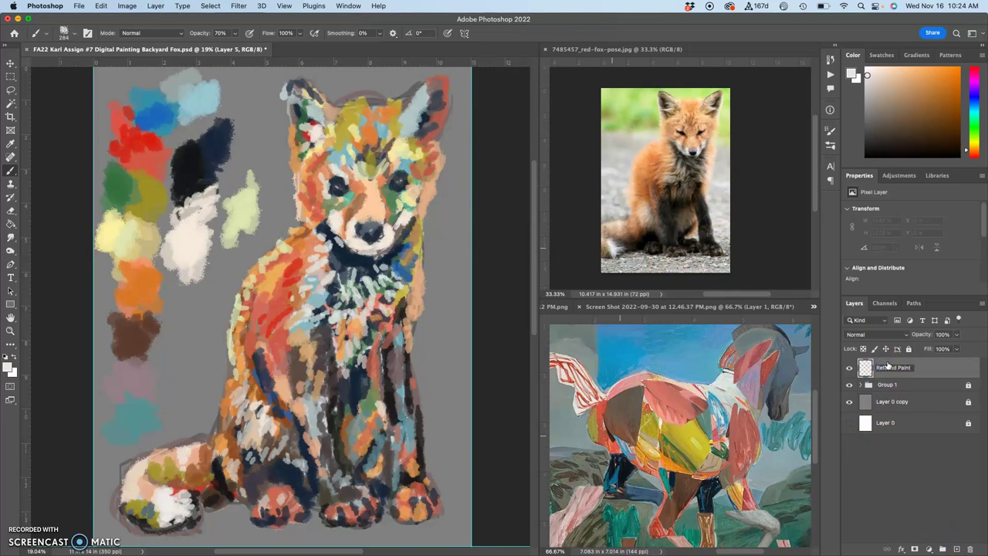
click(926, 369)
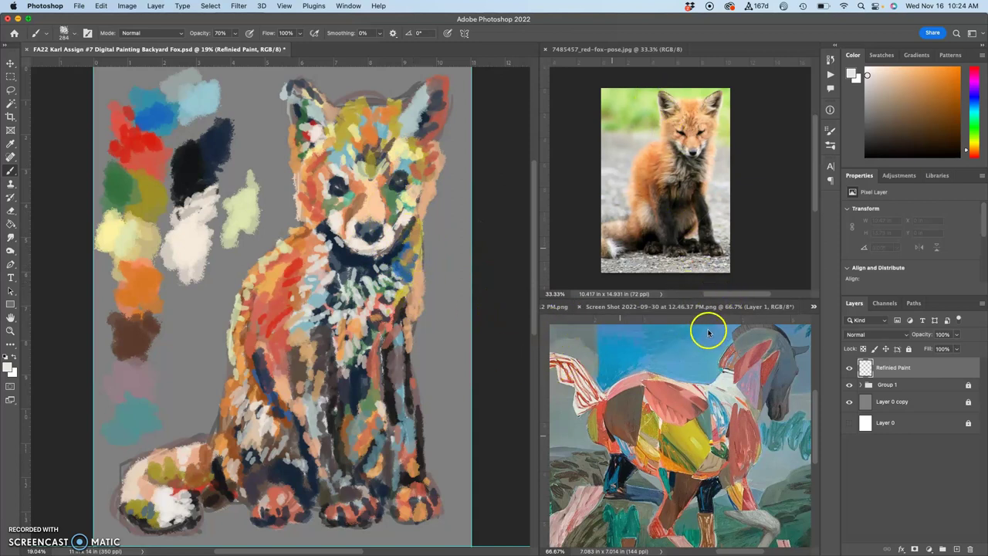
- Move the gray fox photo document (Screen Shot 2022-09-30 at 12.52.12 PM.png) in with the reference documents above the horse painting
click(552, 309)
drag(552, 309, 737, 50)
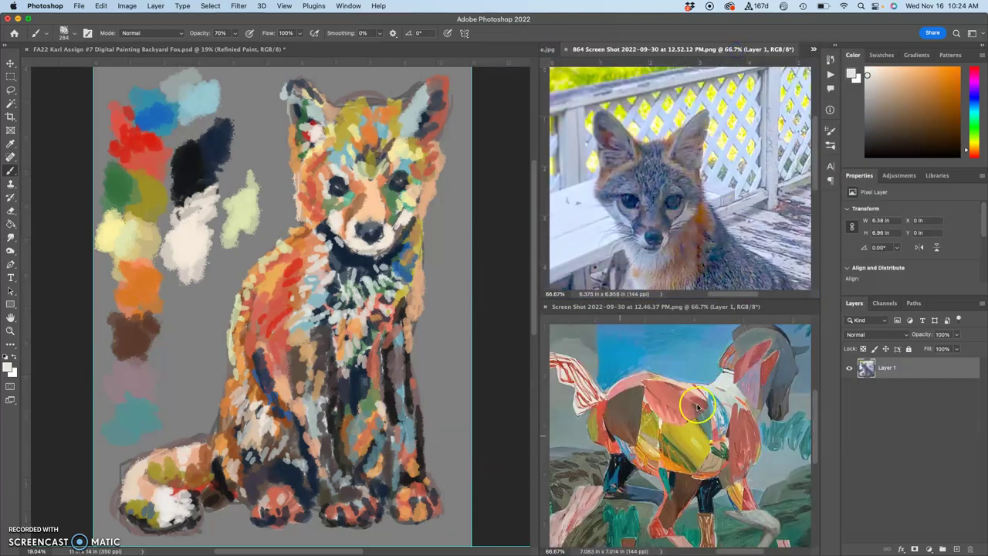
key(super+plus)
key(super+plus)
key(super+minus)
key(super+minus)
key(super+minus)
- Examine the brushwork and the flat colour shapes on the horse's body in the horse painting reference
click(671, 306)
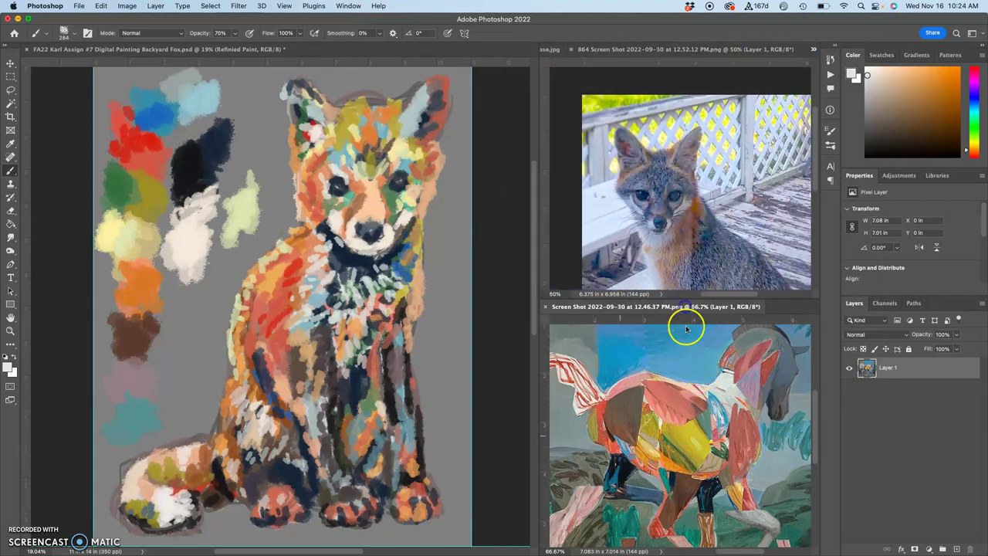
key(super+equal)
key(super+equal)
key(super+equal)
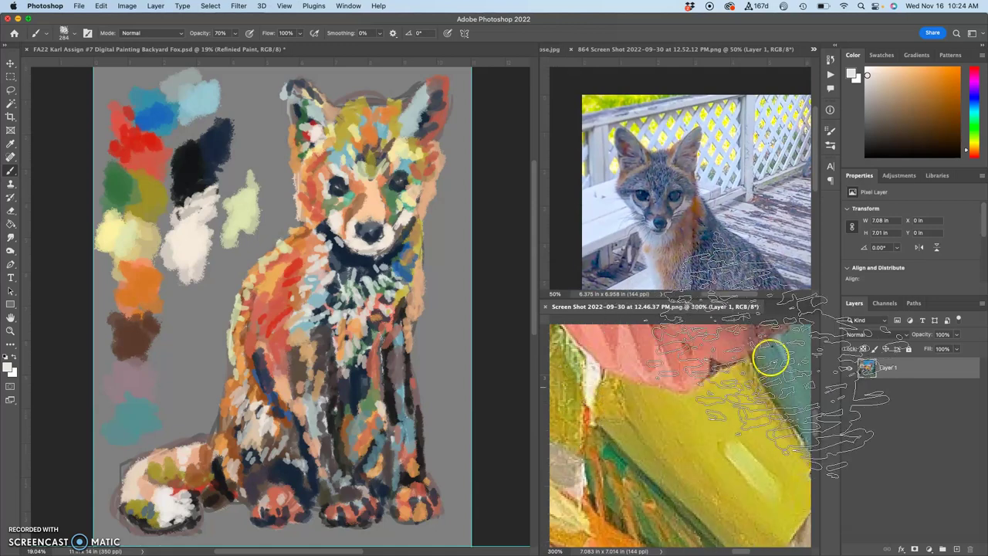
key(super+minus)
key(super+minus)
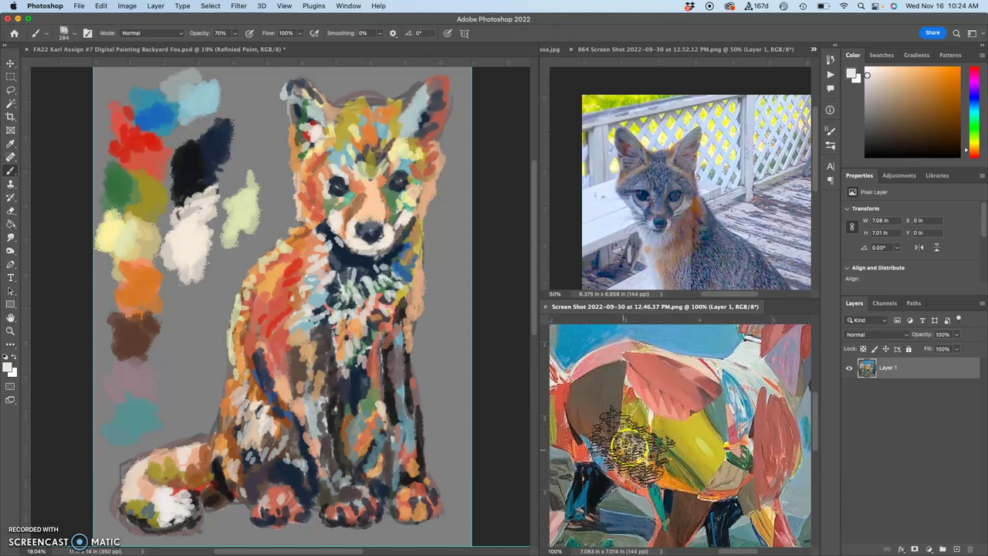
key(super+minus)
key(super+minus)
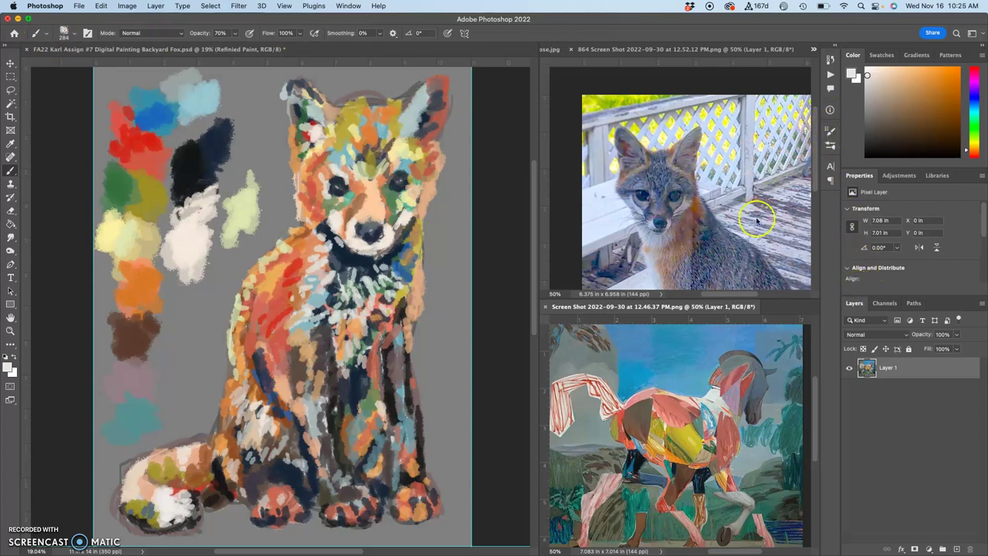
- In the fox painting document, turn off Texture and turn on Wet Edges for the current brush
click(227, 48)
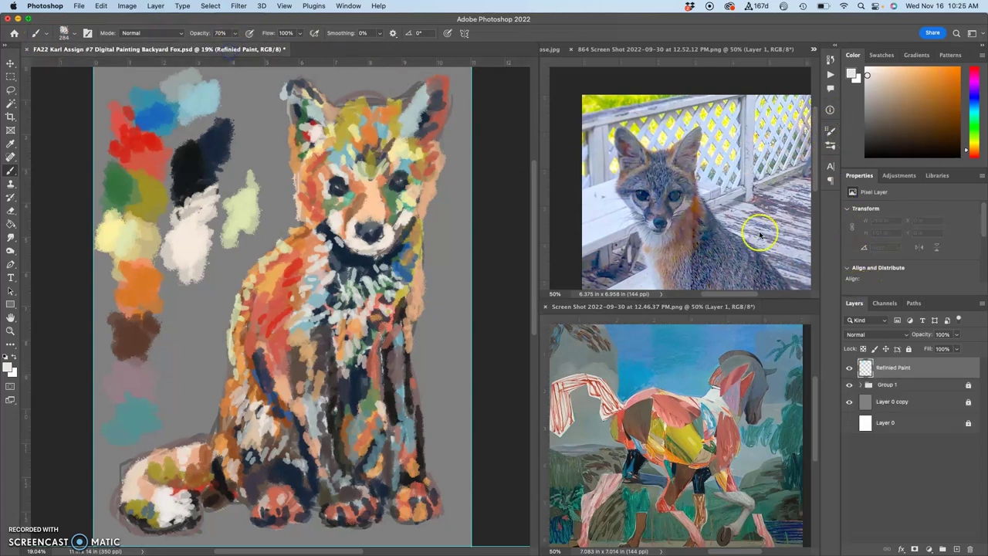
click(829, 132)
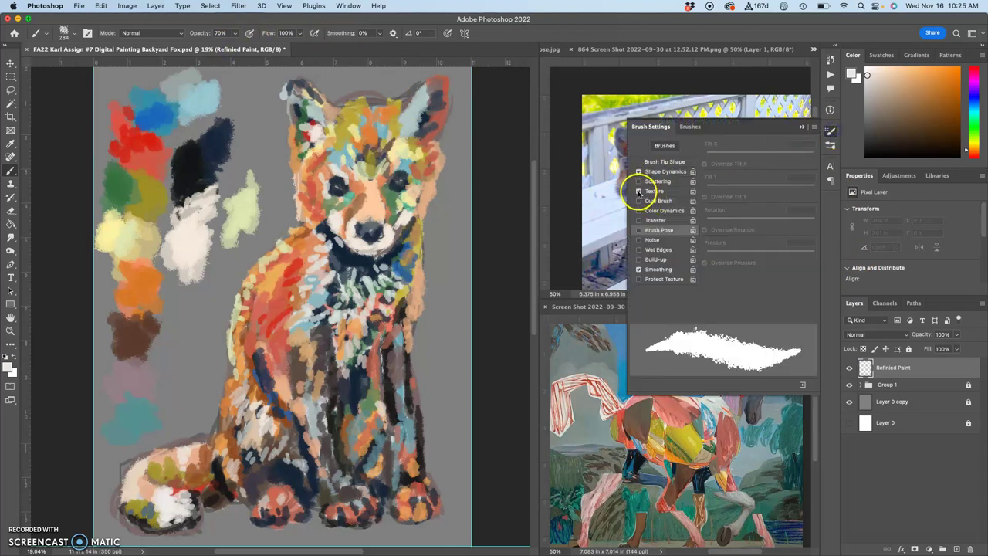
click(639, 191)
click(639, 270)
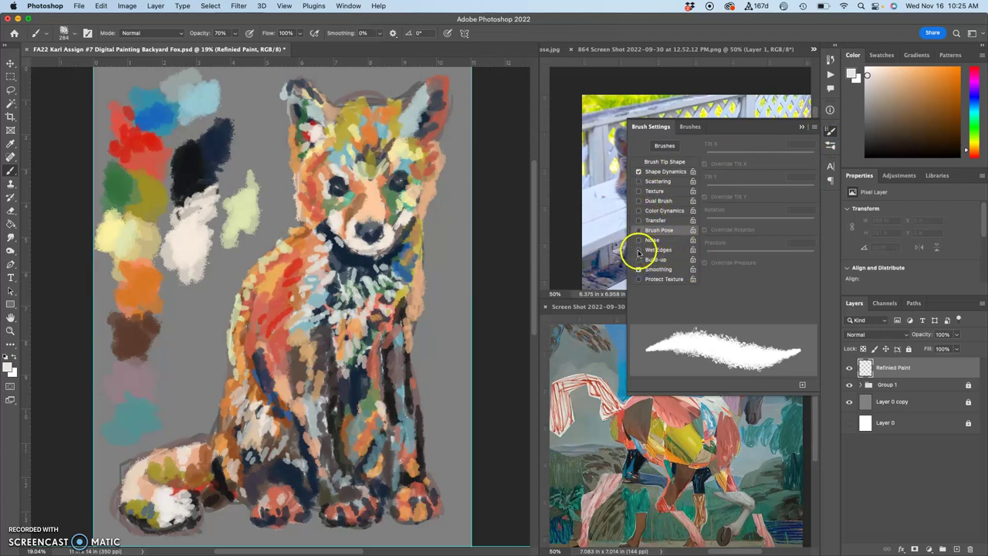
click(638, 250)
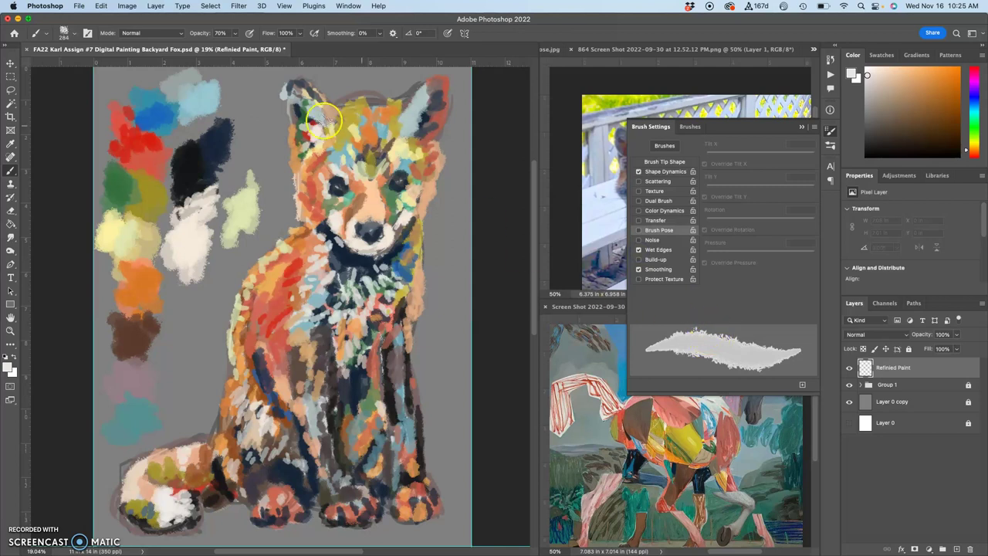
- Paint test strokes with the wet-edged brush over the dark and white palette swatches, and undo them
mouse_move(230, 103)
mouse_down()
mouse_move(146, 260)
mouse_move(225, 100)
mouse_move(191, 203)
mouse_move(188, 148)
mouse_move(180, 290)
mouse_move(249, 105)
mouse_move(208, 226)
mouse_move(199, 294)
mouse_move(224, 156)
mouse_move(177, 305)
mouse_move(182, 185)
mouse_move(197, 111)
mouse_up()
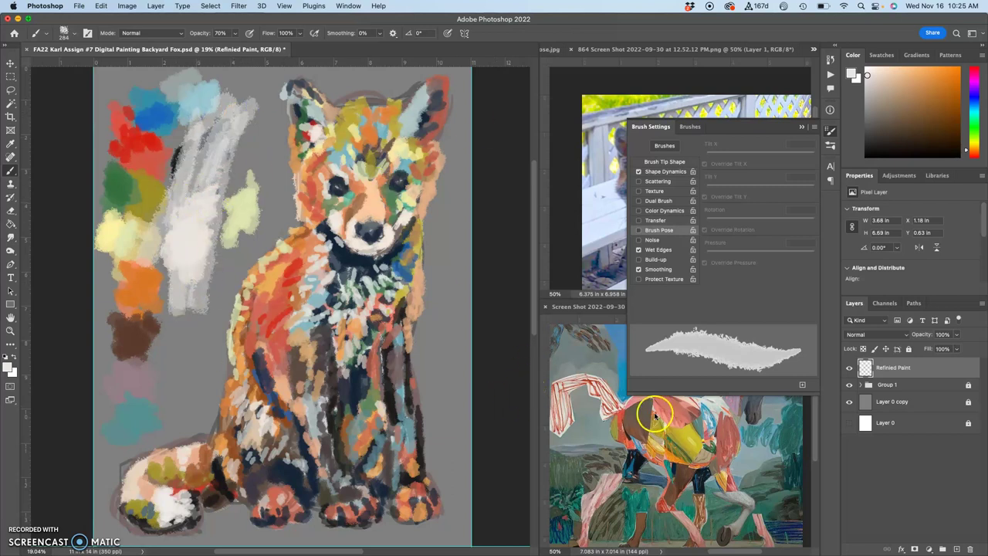
key(super+z)
key(super+z)
key(super+z)
key(super+z)
key(super+z)
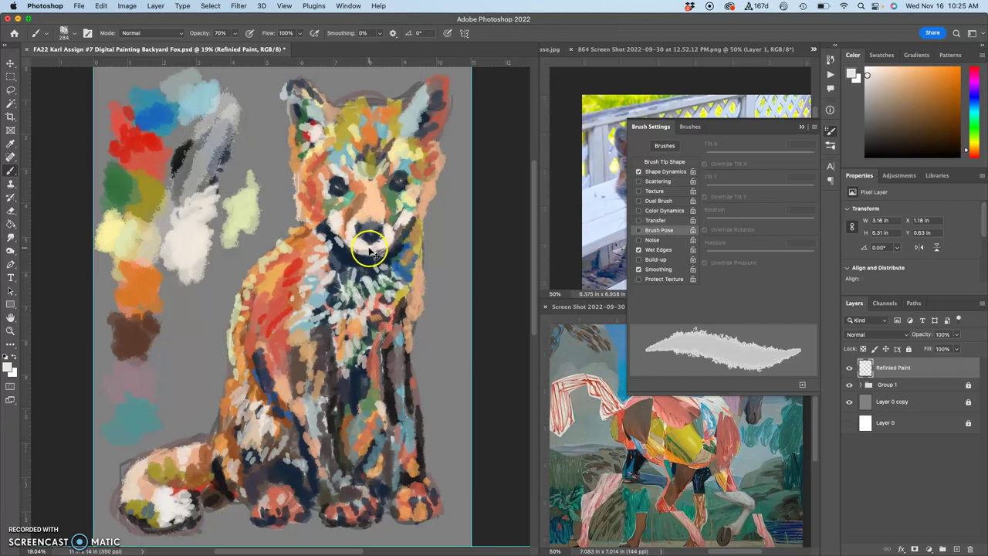
- Set the brush's Angle Jitter to 16% in its Shape Dynamics
click(662, 171)
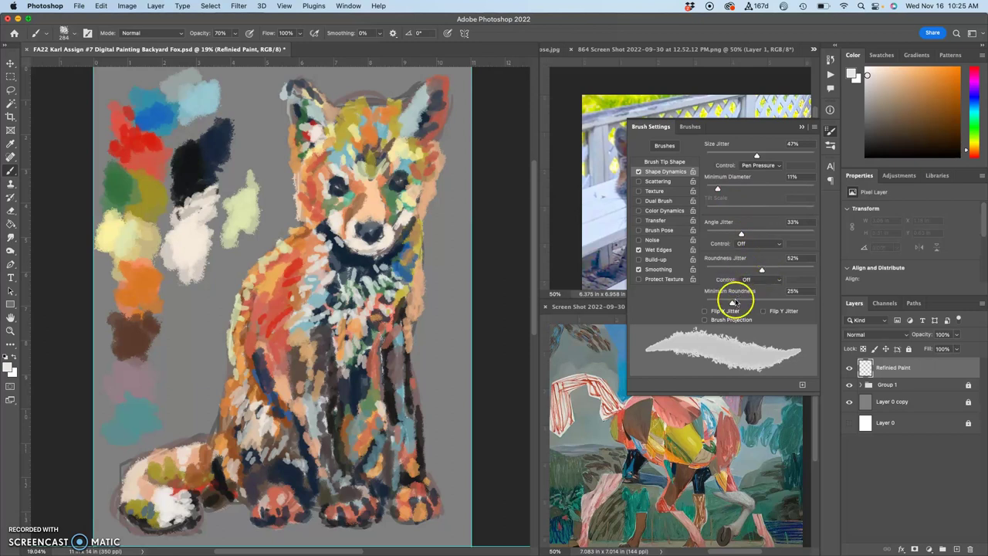
drag(742, 233, 722, 233)
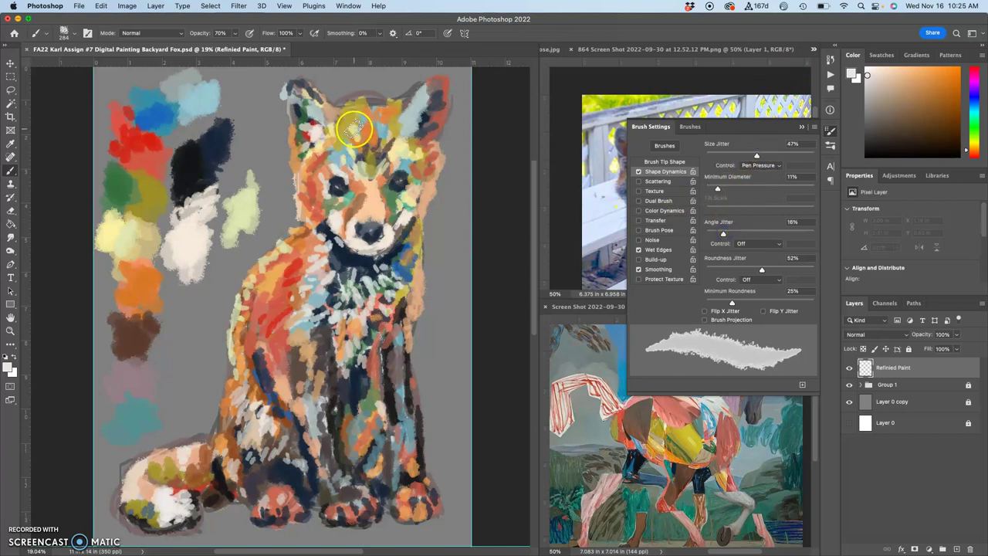
- Test the adjusted brush over the fox's face and chest, then delete all the paint from the layer
mouse_move(355, 131)
mouse_down()
mouse_move(353, 156)
mouse_move(350, 137)
mouse_move(333, 138)
mouse_move(323, 156)
mouse_move(335, 177)
mouse_move(349, 176)
mouse_move(346, 206)
mouse_move(328, 202)
mouse_move(326, 213)
mouse_move(363, 197)
mouse_move(340, 266)
mouse_move(340, 230)
mouse_move(319, 233)
mouse_move(247, 318)
mouse_move(324, 280)
mouse_move(325, 328)
mouse_move(359, 319)
mouse_move(408, 216)
mouse_move(403, 199)
mouse_move(432, 118)
mouse_move(309, 160)
mouse_move(297, 215)
mouse_move(324, 275)
mouse_up()
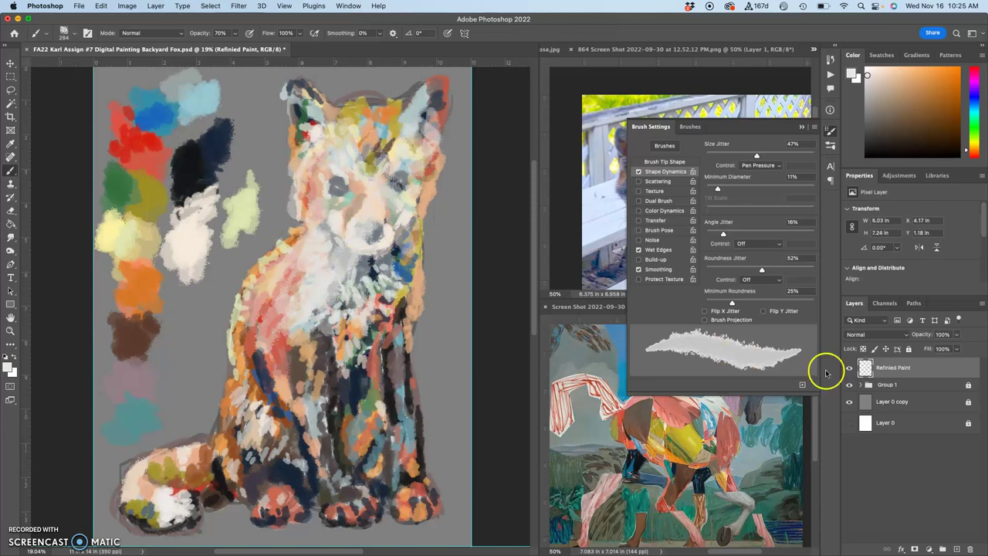
key(super+a)
key(Delete)
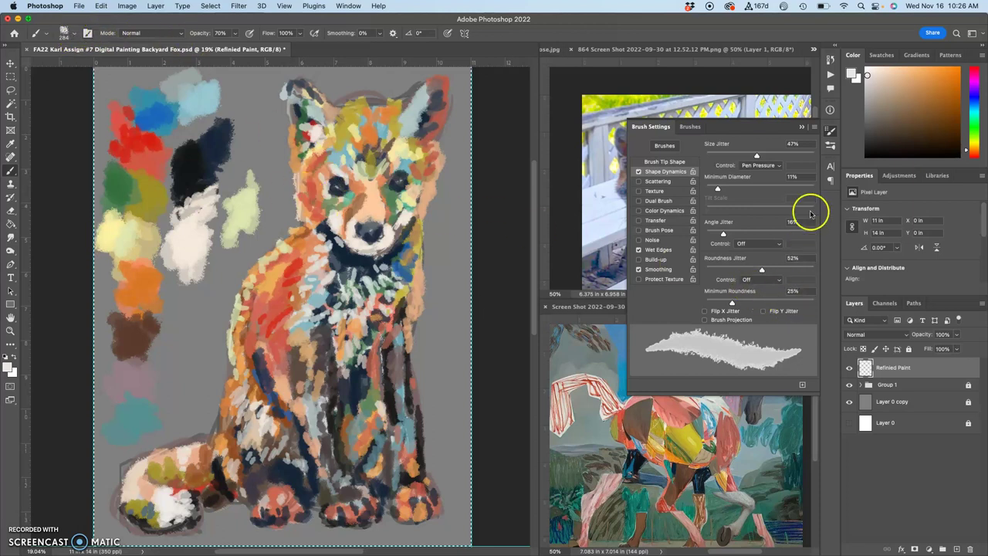
click(803, 126)
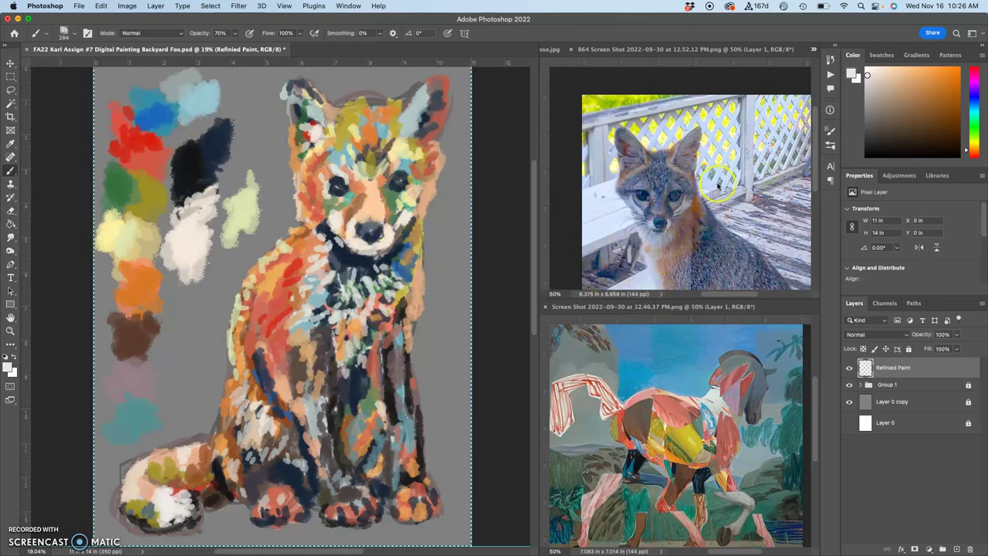
- Pick a bright turquoise as the foreground paint colour, with the whole gray fox photo in view for reference
click(673, 49)
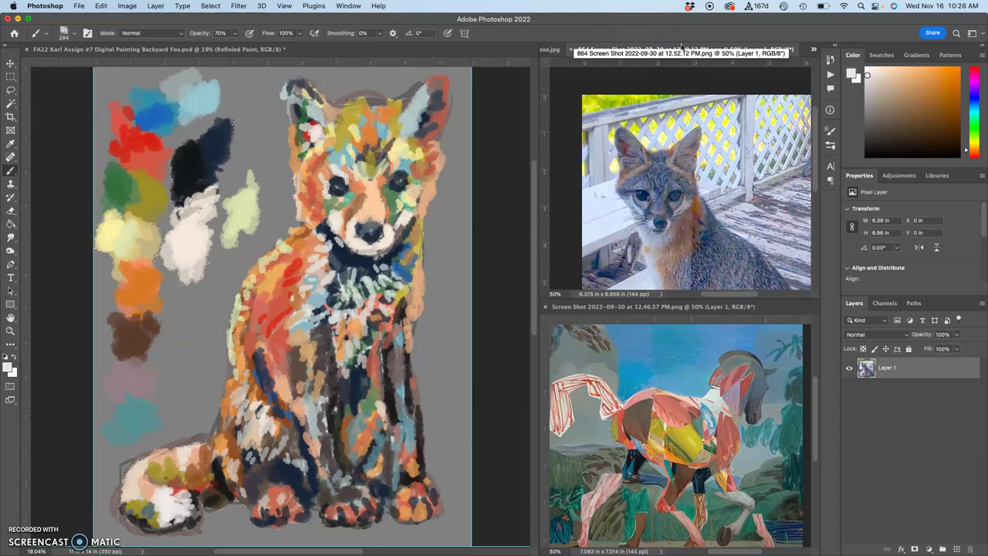
key(super+minus)
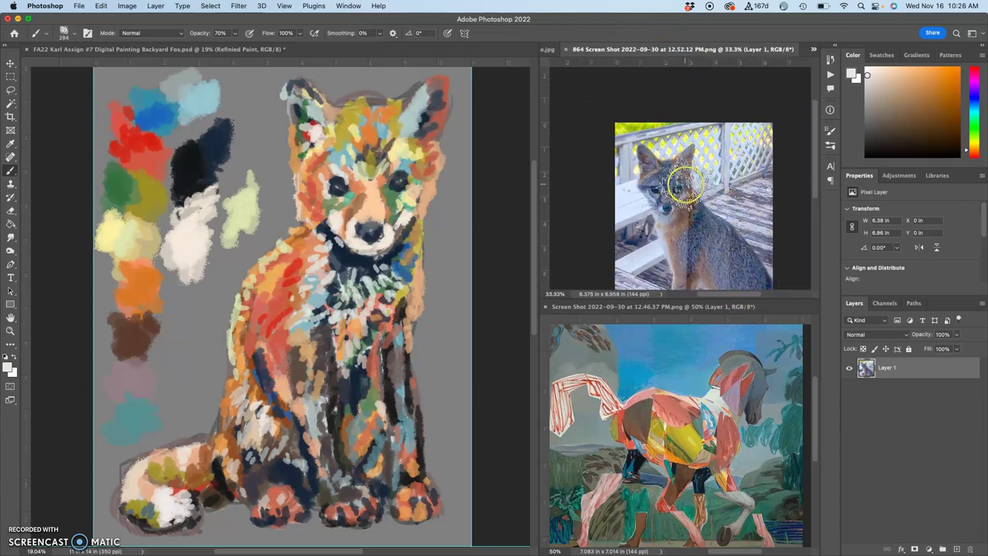
scroll(692, 163, down, 2)
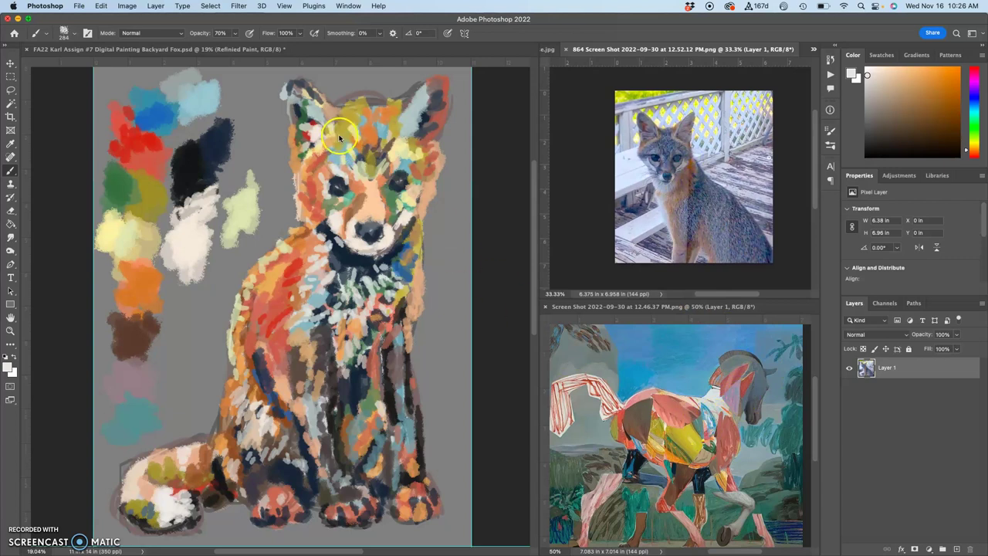
mouse_move(337, 108)
mouse_down()
mouse_move(316, 131)
mouse_move(338, 113)
mouse_up()
click(977, 115)
click(950, 74)
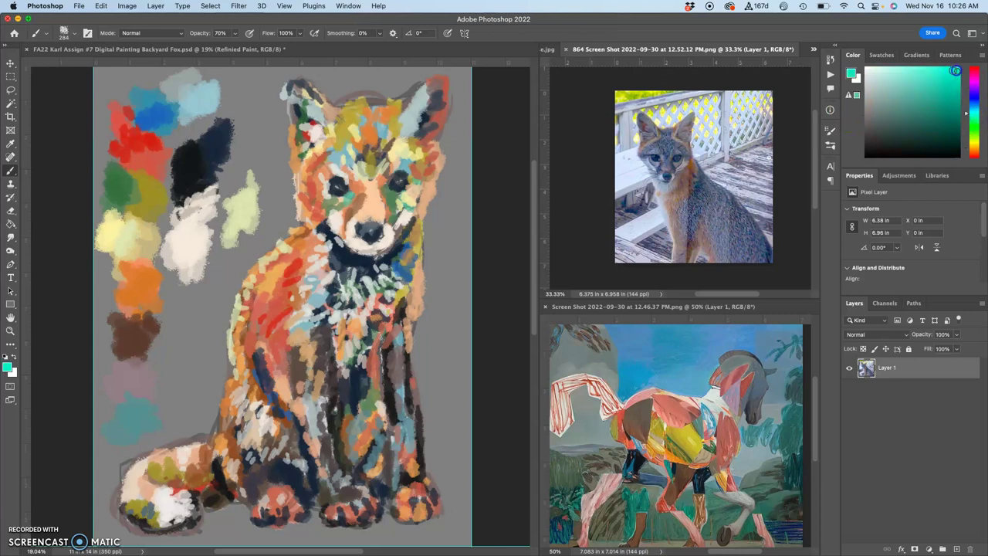
- Set the brush size to 70 px and its opacity to 92%
click(76, 34)
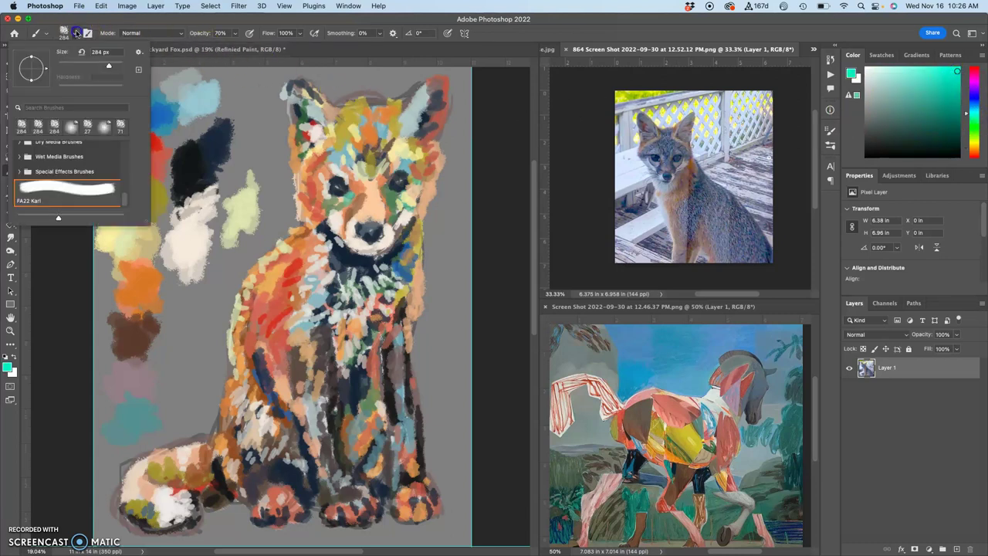
drag(93, 66, 82, 66)
click(236, 33)
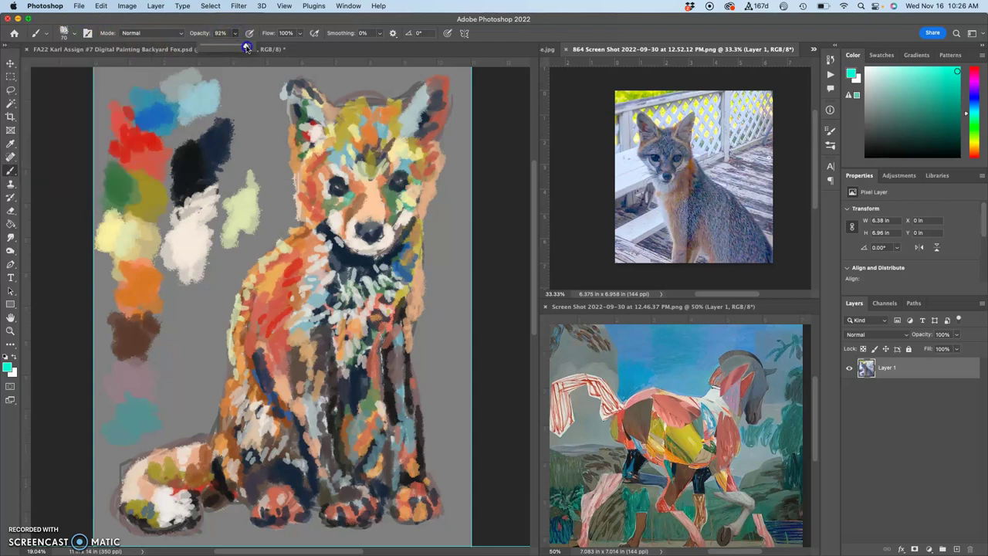
- Paint turquoise strokes across the fox's forehead on the "Refinied Paint" layer
click(349, 116)
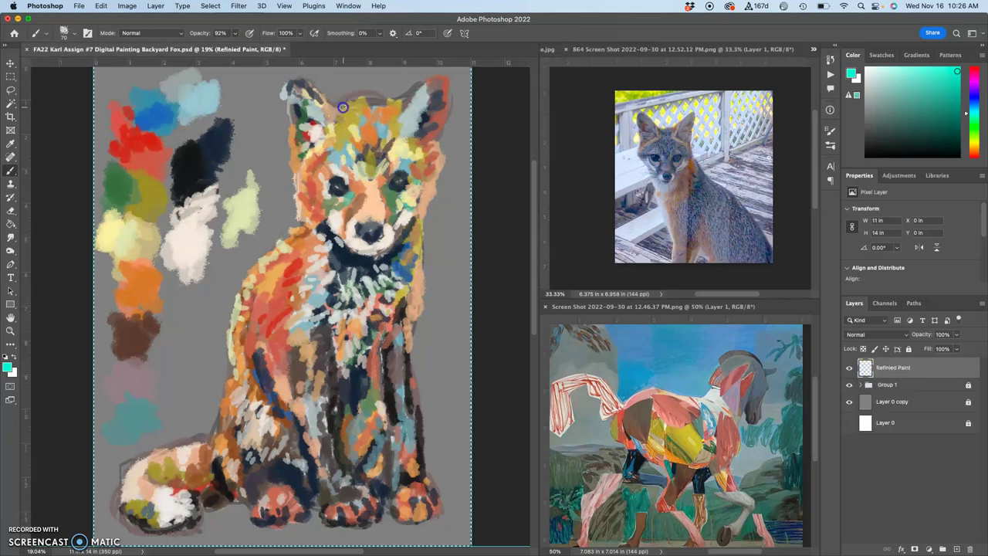
click(388, 119)
drag(351, 139, 348, 133)
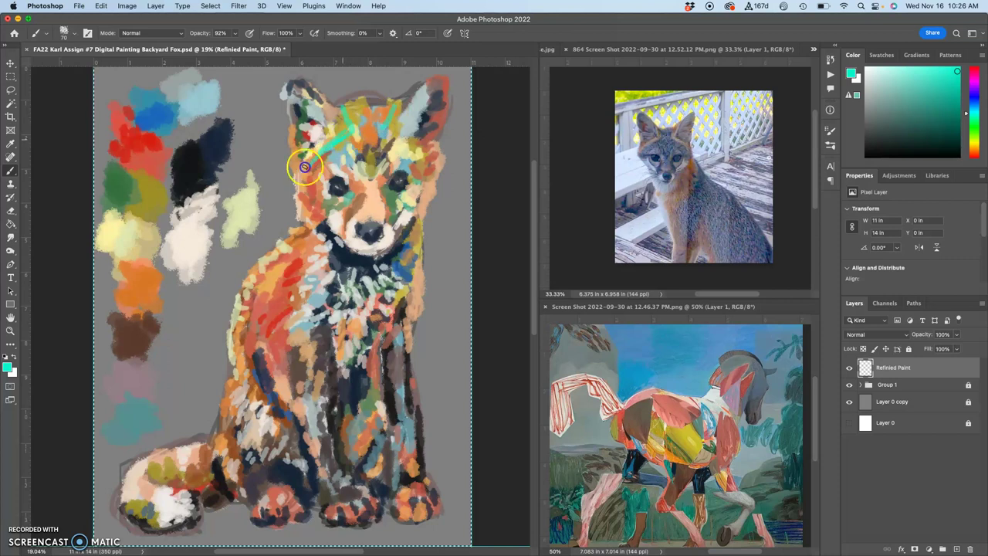
- Shift the paint colour to cyan and outline a triangular shape from the forehead down over the fox's left eye
click(965, 115)
click(966, 110)
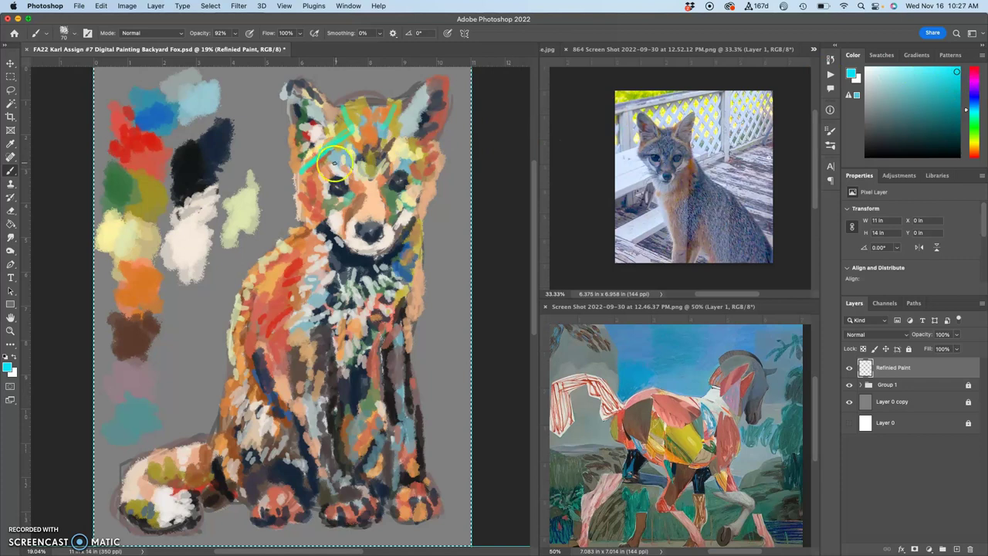
key(ctrl+z)
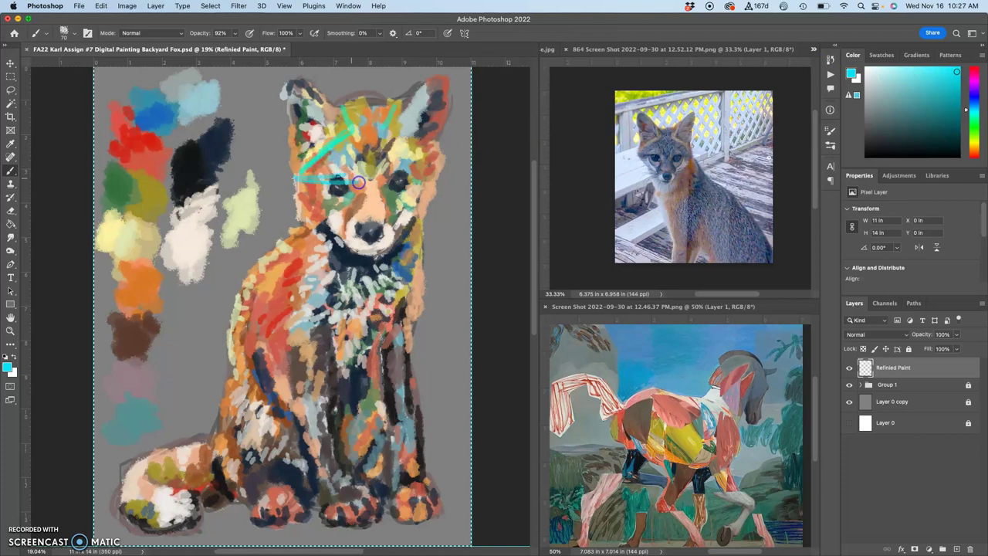
drag(359, 183, 354, 182)
- Sample blue and red from the palette swatches, outlining a blue arched shape on the forehead and a red triangle below the left ear
alt+click(145, 115)
drag(363, 150, 368, 176)
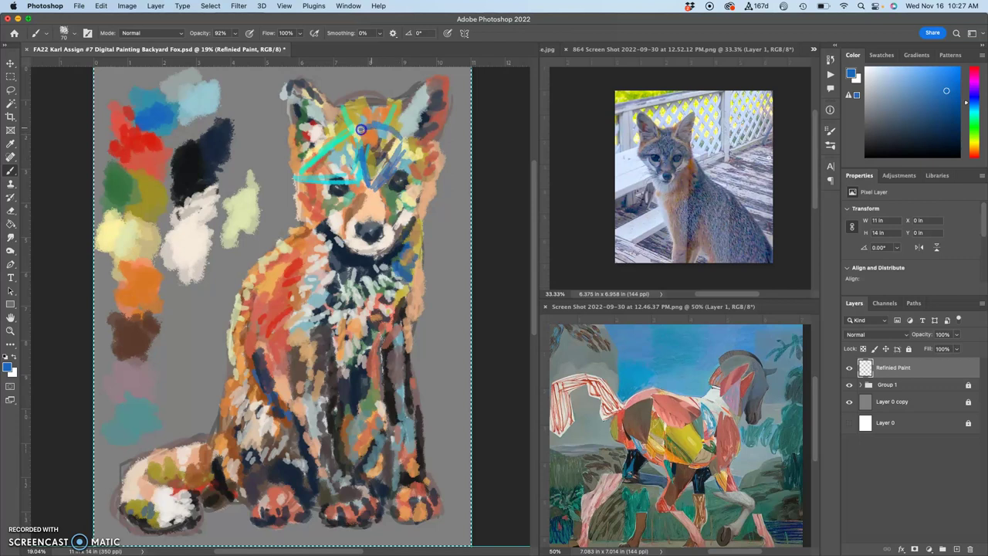
alt+click(143, 142)
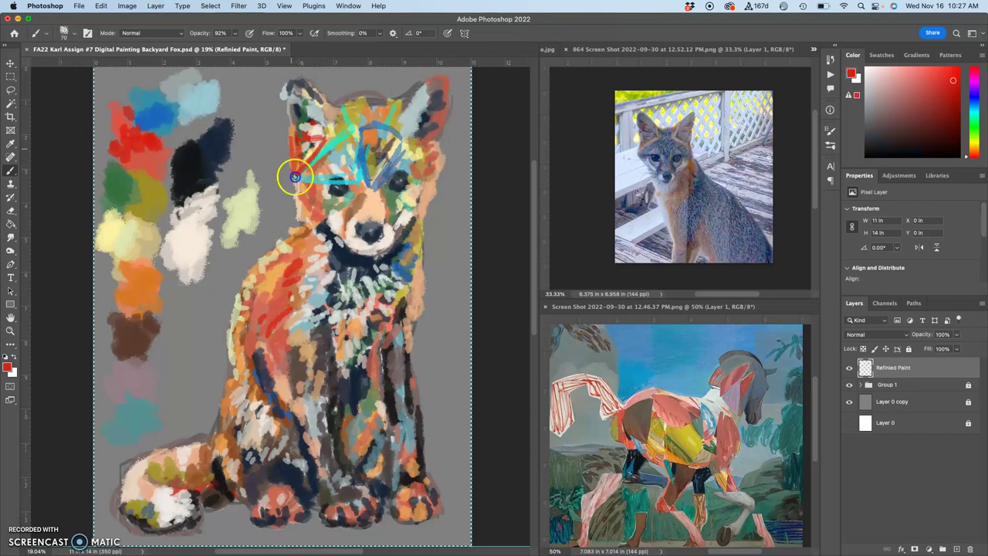
drag(295, 176, 305, 113)
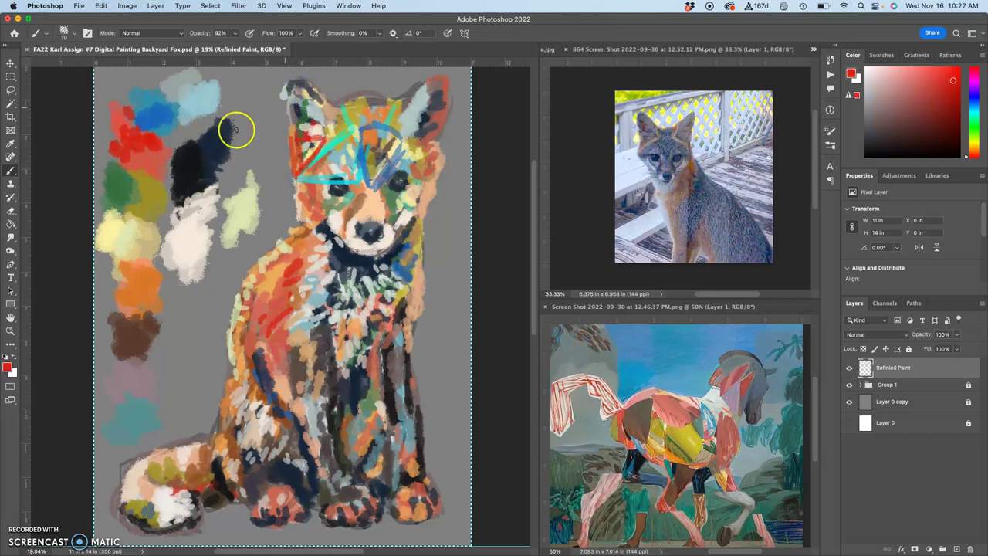
- Add strokes in swatch orange along the left ear and in a red-orange sampled from the horse painting along the left cheek
alt+click(142, 285)
mouse_move(314, 129)
mouse_down()
mouse_move(337, 114)
mouse_move(298, 139)
mouse_move(297, 104)
mouse_up()
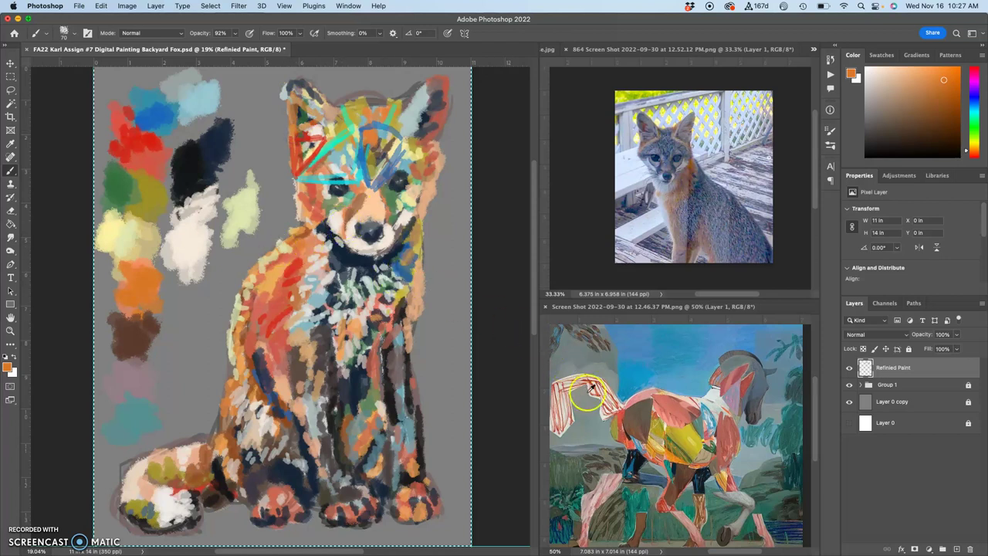
alt+click(622, 414)
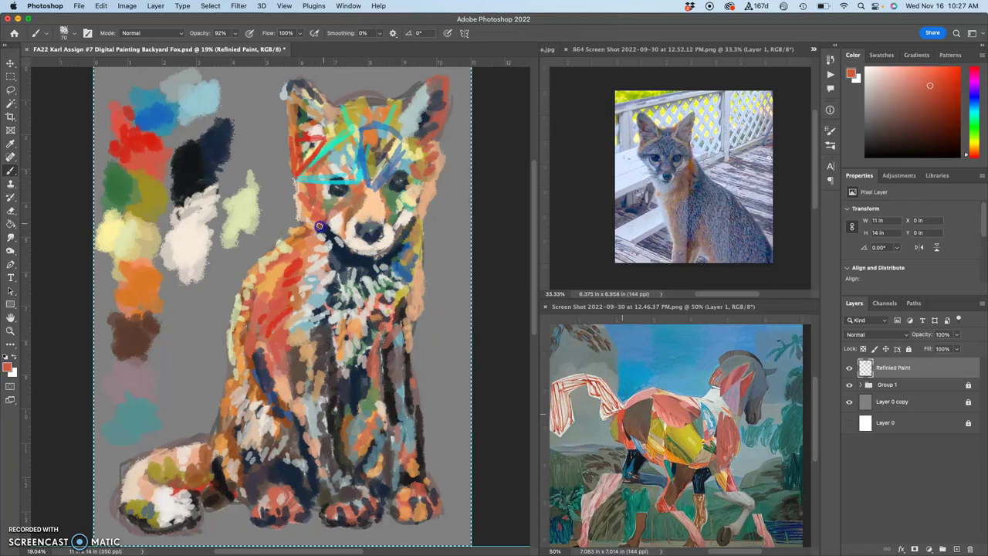
- Sample a muted mauve from the horse painting, and outline and fill a triangle with it on the fox's neck and chest
alt+click(729, 397)
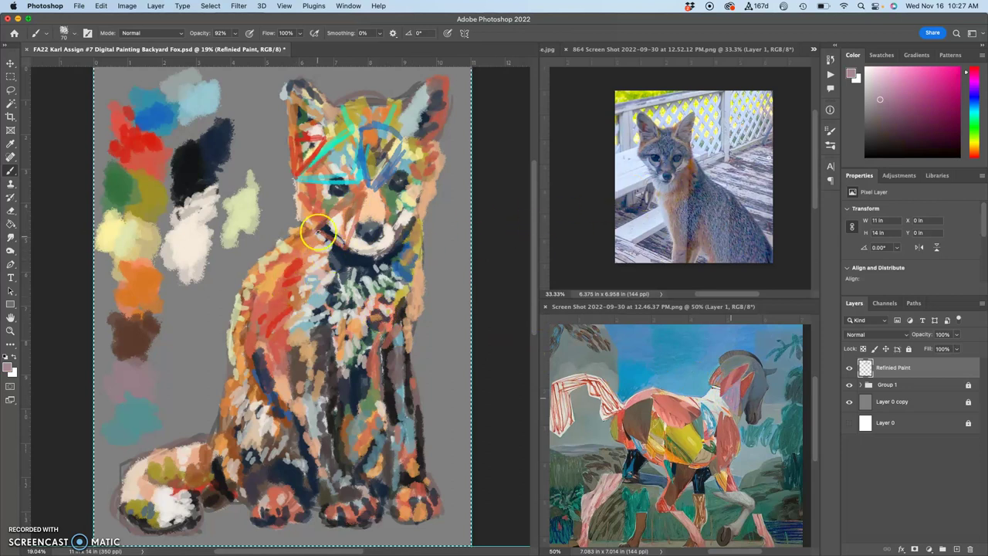
drag(317, 231, 307, 228)
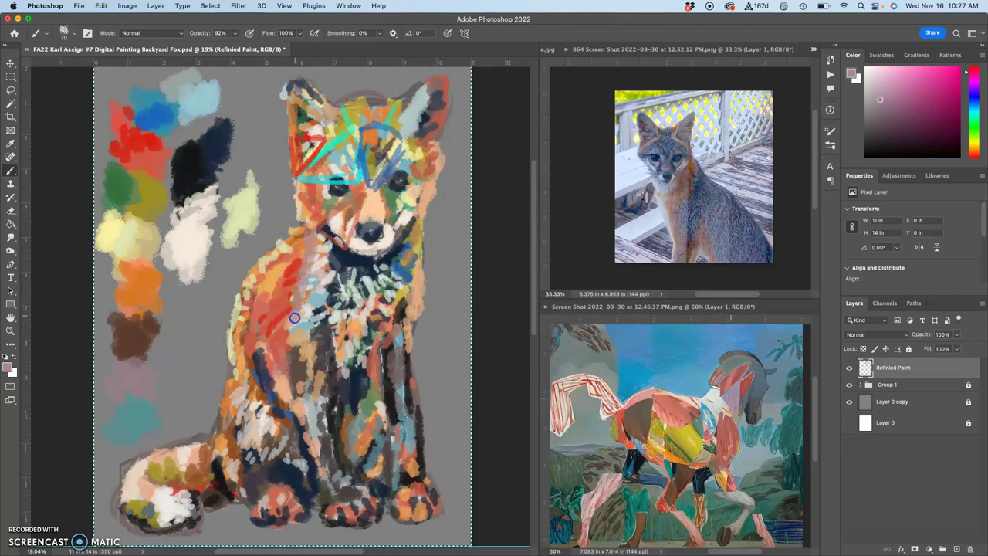
drag(367, 333, 328, 255)
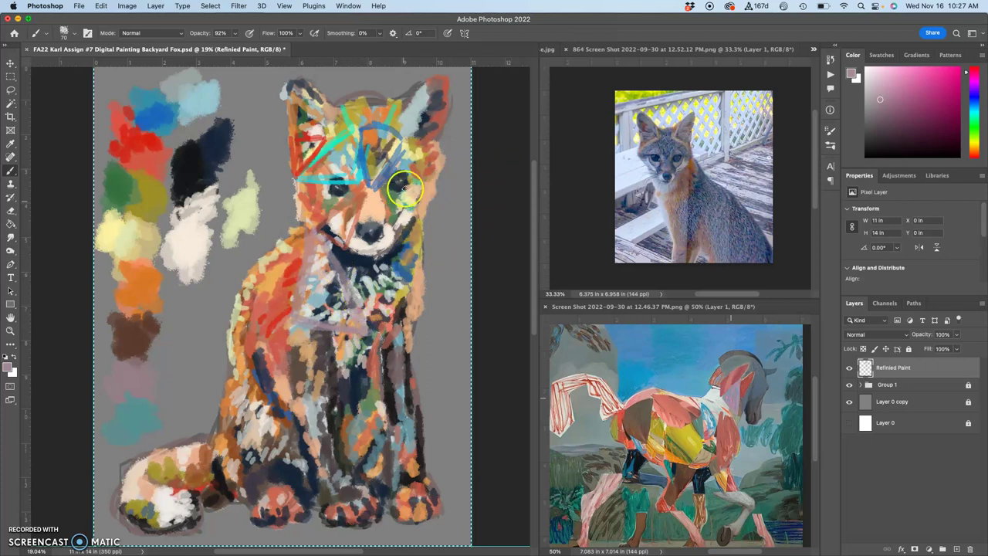
mouse_move(316, 252)
mouse_down()
mouse_move(305, 313)
mouse_move(336, 278)
mouse_move(349, 306)
mouse_move(326, 271)
mouse_move(306, 312)
mouse_up()
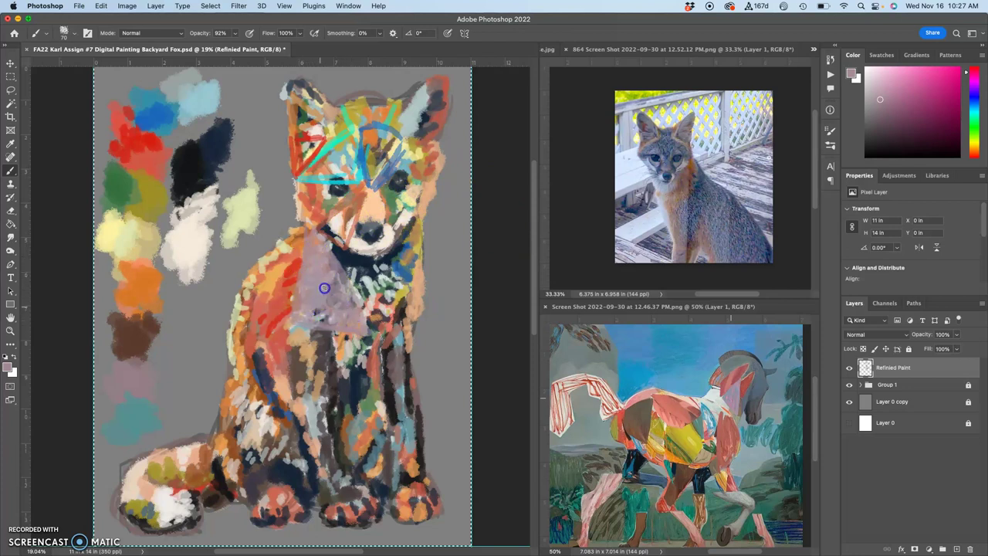
- Sample the light aqua above the fox's left eye and fill the cyan-outlined triangle with it
alt+click(356, 179)
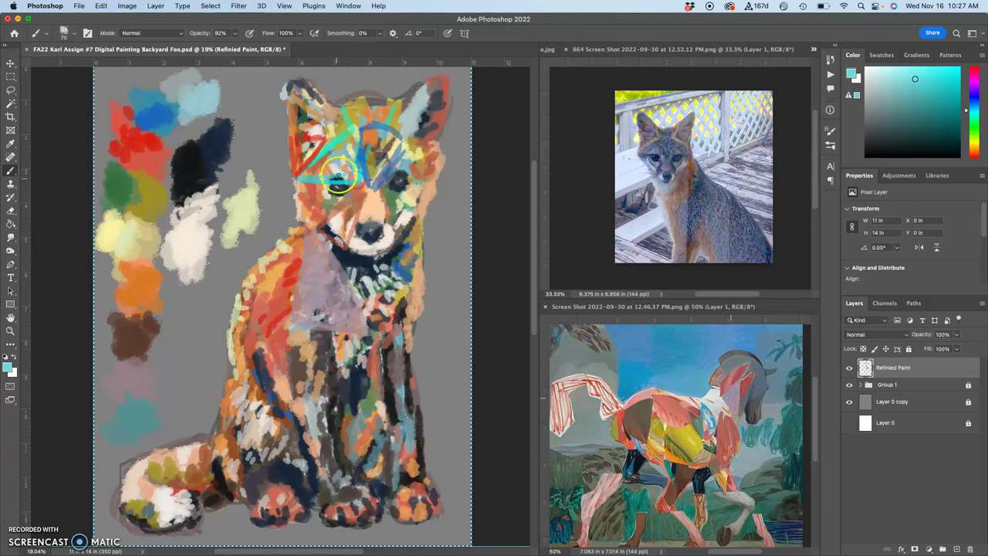
mouse_move(324, 162)
mouse_down()
mouse_move(351, 147)
mouse_move(344, 179)
mouse_up()
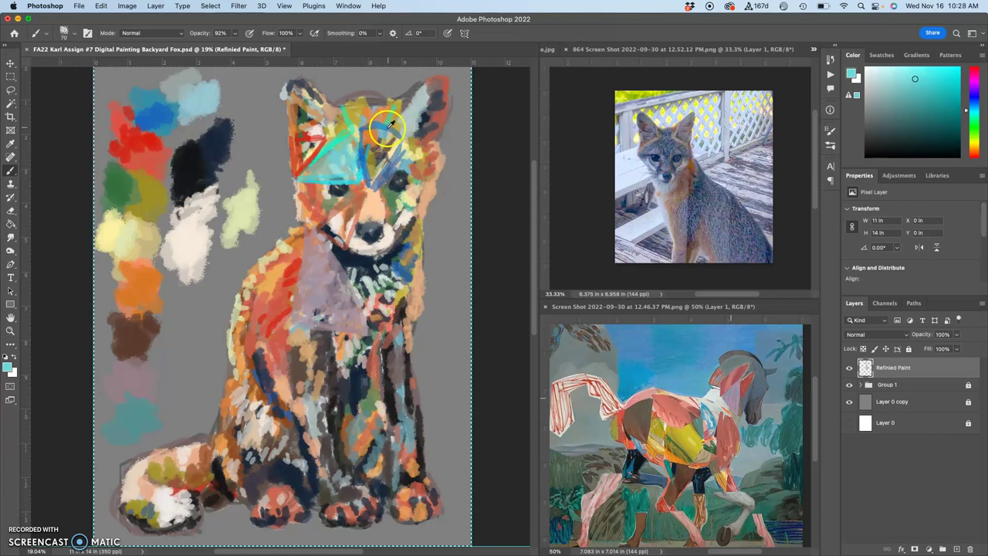
- Fill the arched forehead shape with sampled blue, and paint a triangle on the fox's haunch in the pale yellow-green swatch colour
alt+click(376, 158)
mouse_move(365, 136)
mouse_down()
mouse_move(374, 181)
mouse_move(401, 151)
mouse_up()
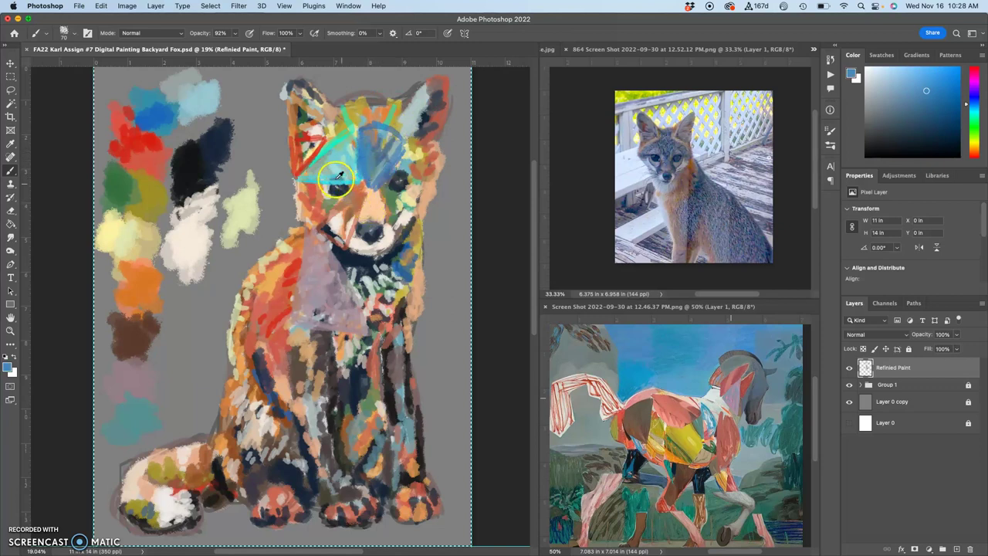
alt+click(122, 237)
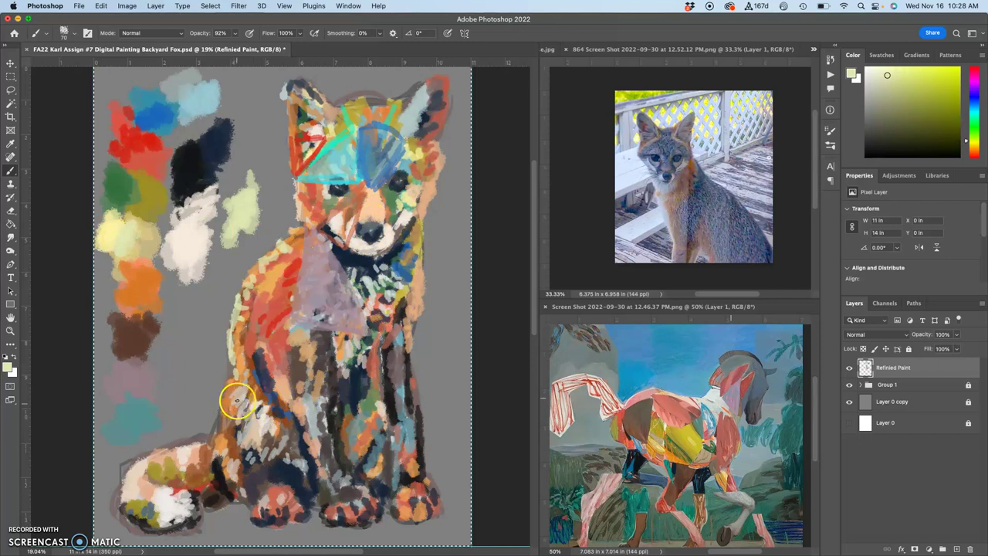
mouse_move(211, 432)
mouse_down()
mouse_move(236, 404)
mouse_move(236, 374)
mouse_up()
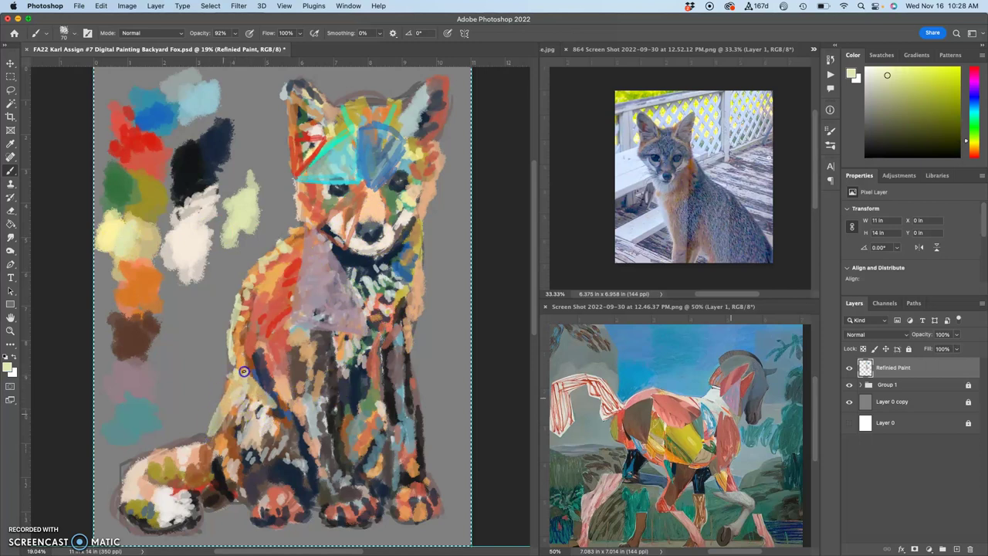
mouse_move(225, 412)
mouse_down()
mouse_move(217, 437)
mouse_move(275, 413)
mouse_move(230, 436)
mouse_move(252, 408)
mouse_move(242, 407)
mouse_move(224, 433)
mouse_up()
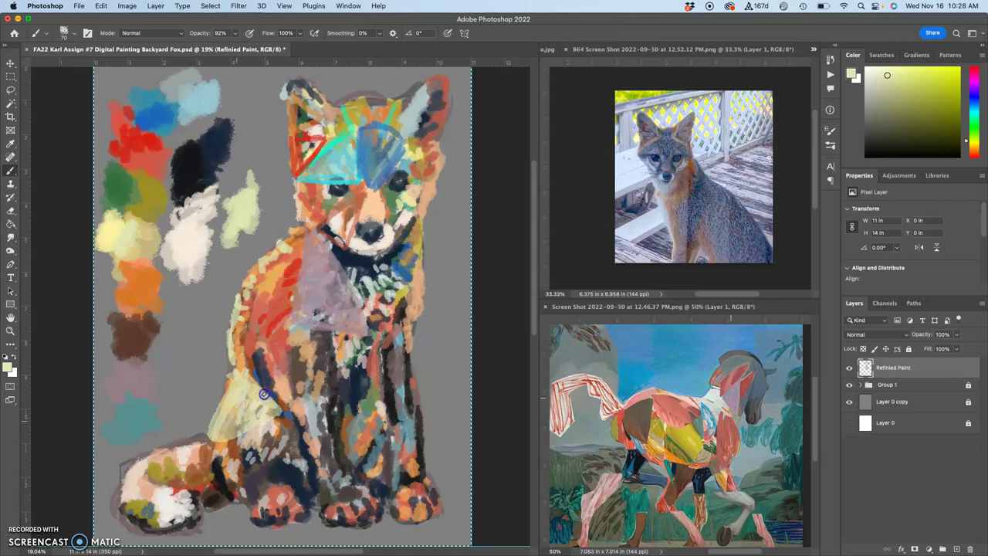
- Paint a swatch-black triangle at the top of the front legs and a curved band along the back in blue sampled from the neck
alt+click(179, 171)
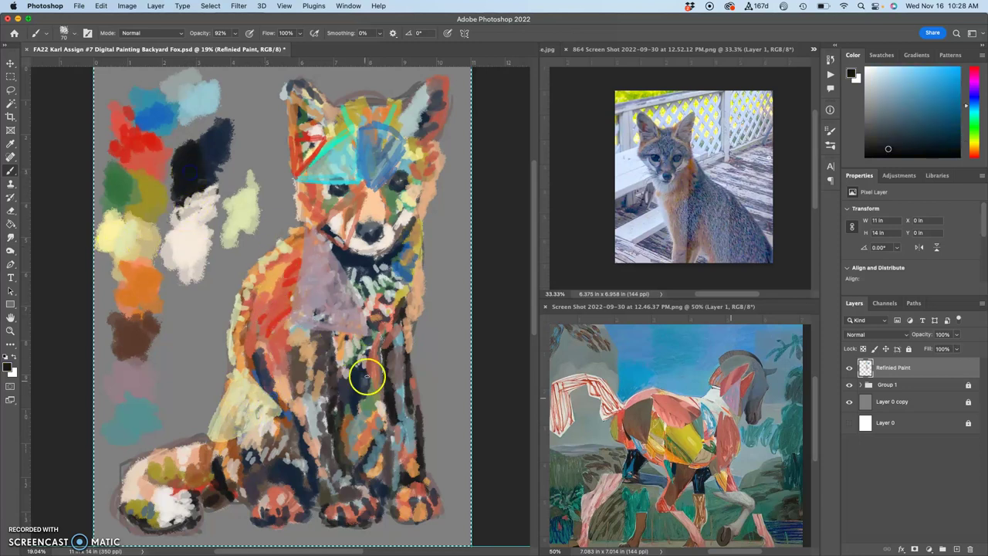
click(379, 339)
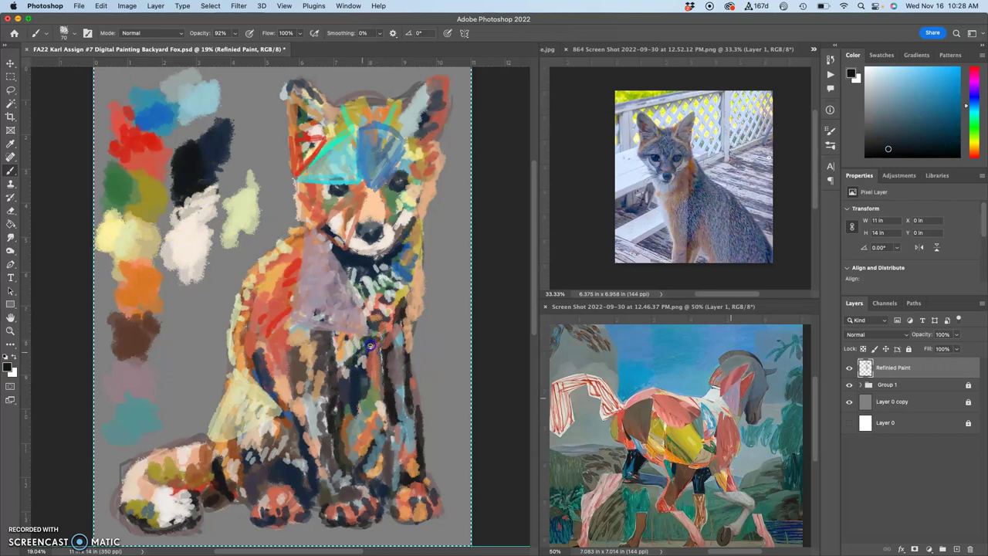
click(347, 353)
mouse_move(360, 406)
mouse_down()
mouse_move(374, 371)
mouse_move(357, 405)
mouse_move(351, 388)
mouse_move(375, 343)
mouse_up()
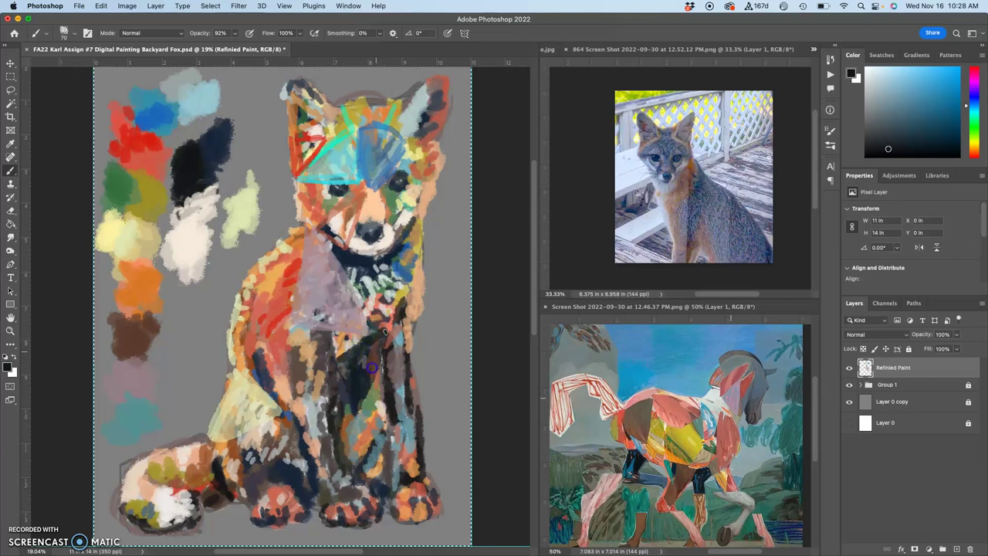
alt+click(407, 274)
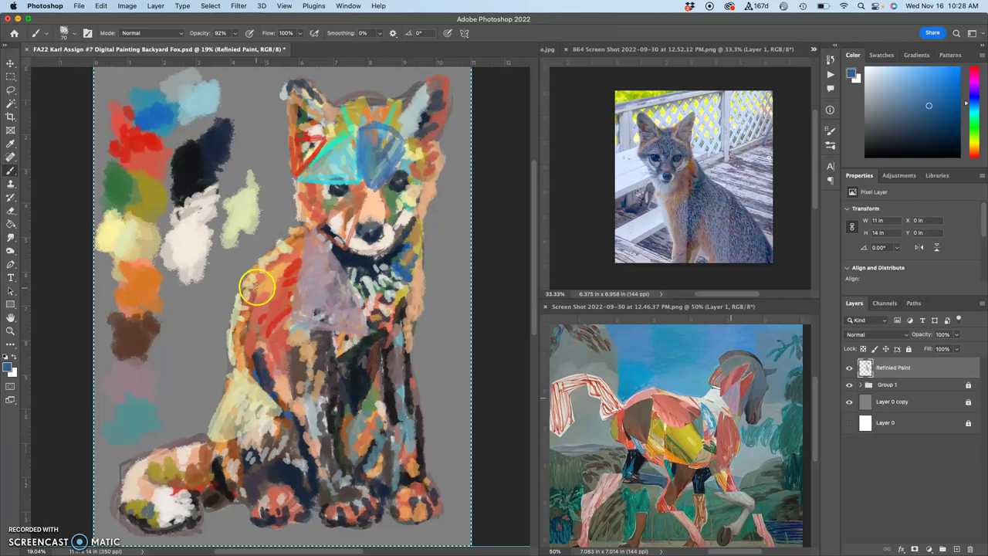
mouse_move(262, 288)
mouse_down()
mouse_move(275, 379)
mouse_move(250, 324)
mouse_move(249, 301)
mouse_move(266, 286)
mouse_move(234, 323)
mouse_move(233, 360)
mouse_move(250, 314)
mouse_move(272, 367)
mouse_up()
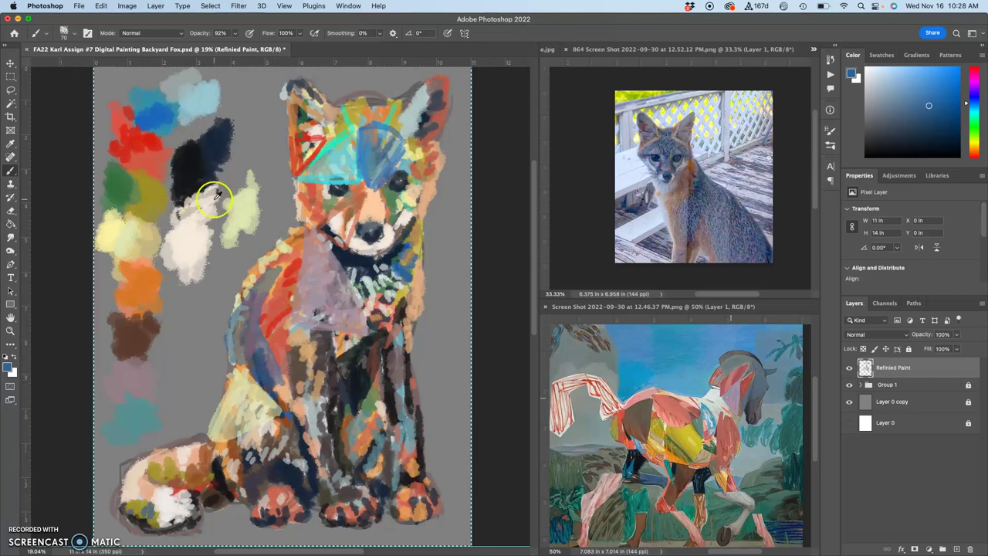
- Sample the pale yellow-green swatch and paint a filled four-sided shape on the fox's shoulder, beside the mauve triangle
alt+click(134, 189)
alt+click(138, 194)
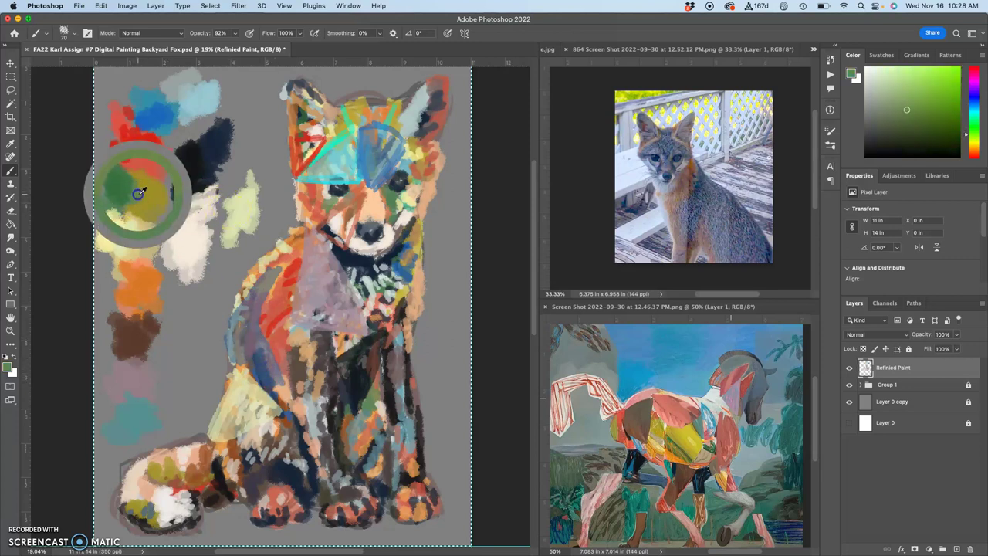
alt+click(240, 213)
mouse_move(275, 289)
mouse_down()
mouse_move(267, 301)
mouse_move(271, 286)
mouse_move(282, 287)
mouse_move(283, 276)
mouse_move(266, 286)
mouse_move(273, 274)
mouse_move(294, 263)
mouse_move(264, 276)
mouse_move(296, 234)
mouse_up()
mouse_move(292, 276)
mouse_down()
mouse_move(299, 251)
mouse_move(288, 266)
mouse_move(289, 253)
mouse_move(271, 257)
mouse_move(264, 296)
mouse_up()
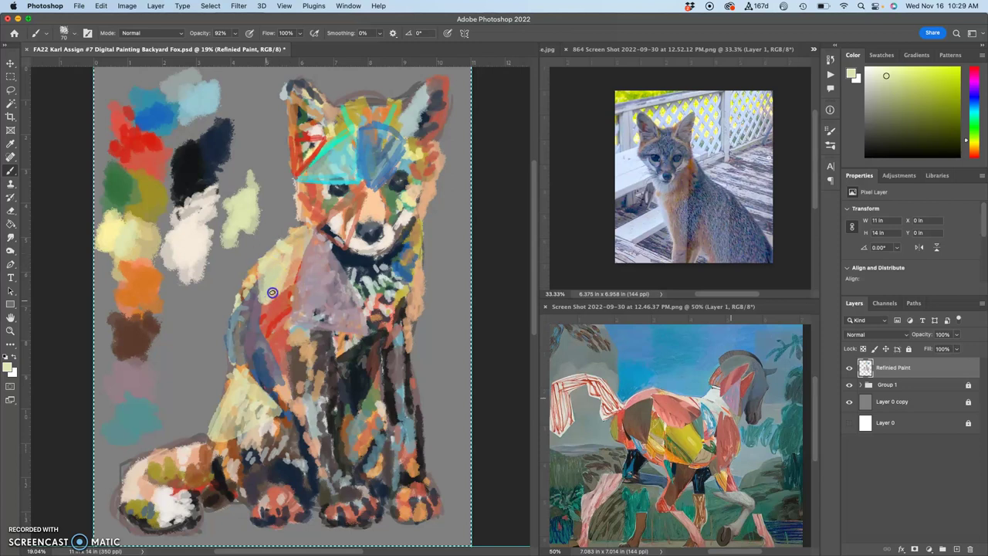
drag(302, 243, 292, 282)
mouse_move(402, 359)
mouse_down()
mouse_move(358, 319)
mouse_move(374, 283)
mouse_move(263, 368)
mouse_move(291, 372)
mouse_move(300, 402)
mouse_up()
- Look at the sheet of nine generated fox images in the Assignment #7 Digital Painting folder, close it and switch back to Photoshop
key(F11)
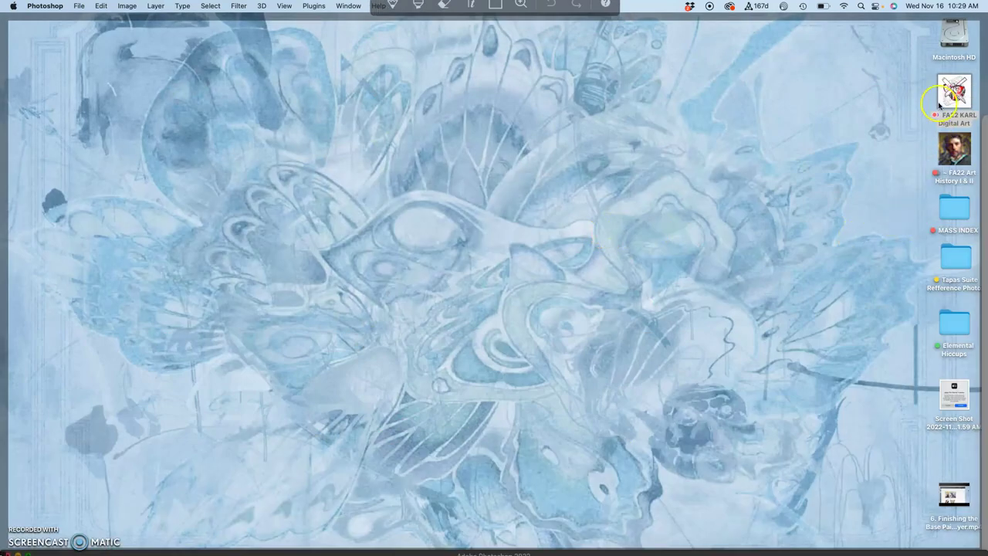
double_click(939, 104)
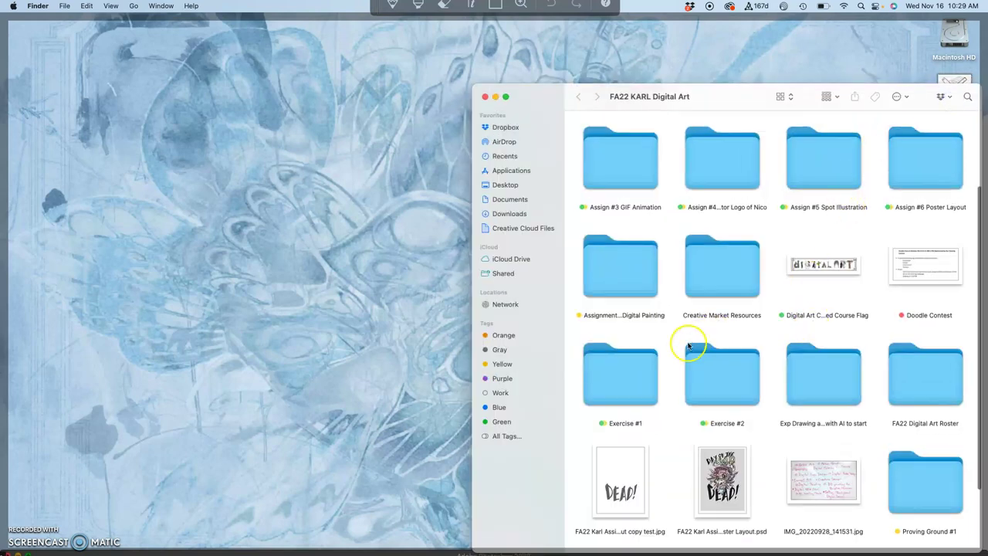
double_click(637, 276)
double_click(726, 471)
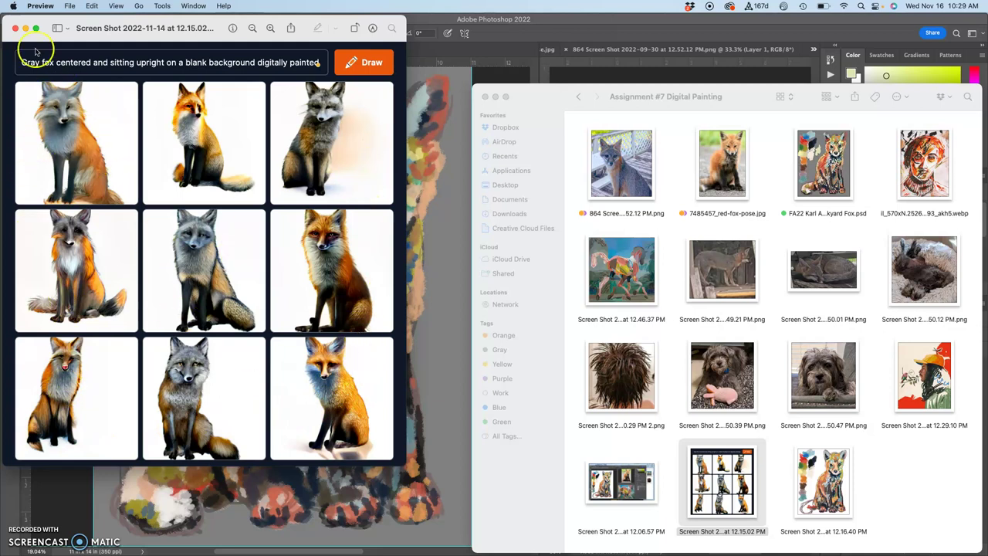
click(15, 28)
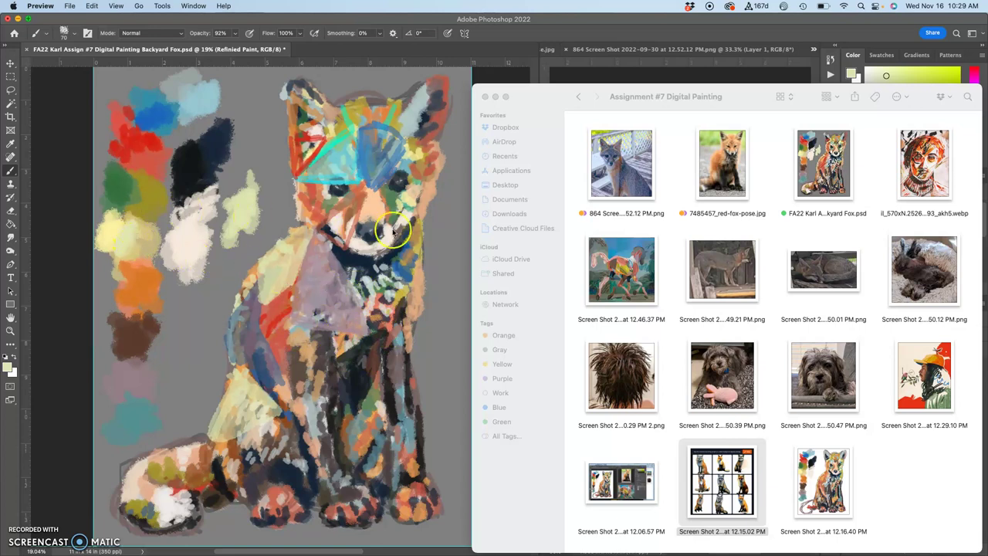
click(661, 22)
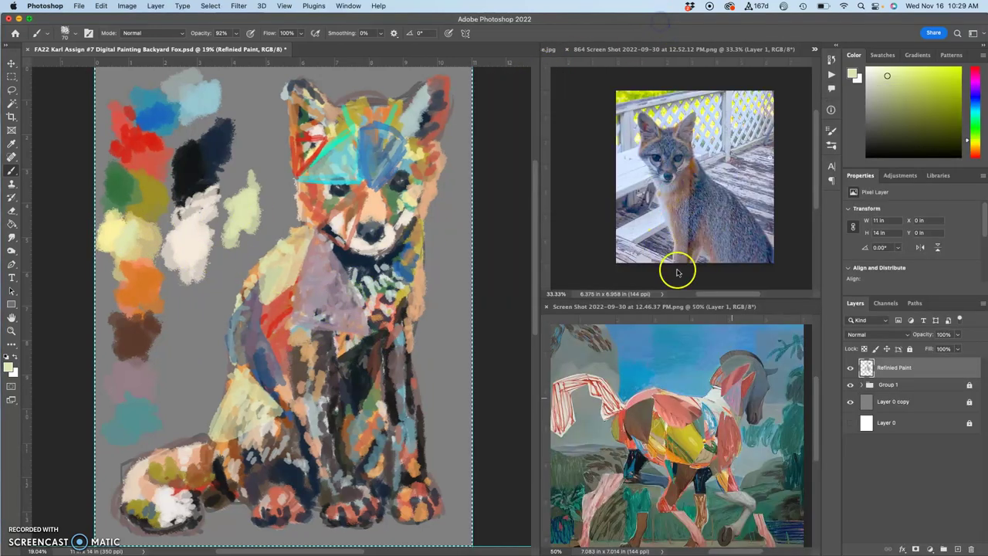
- Sample a coral pink from the horse painting and paint a filled rectangular shape across the upper part of the tail
alt+click(669, 416)
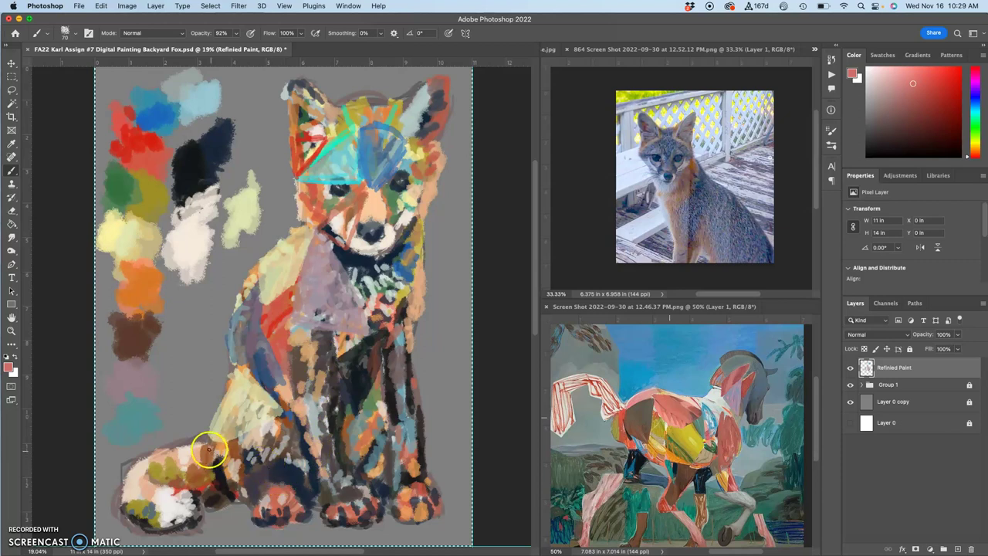
drag(195, 463, 165, 466)
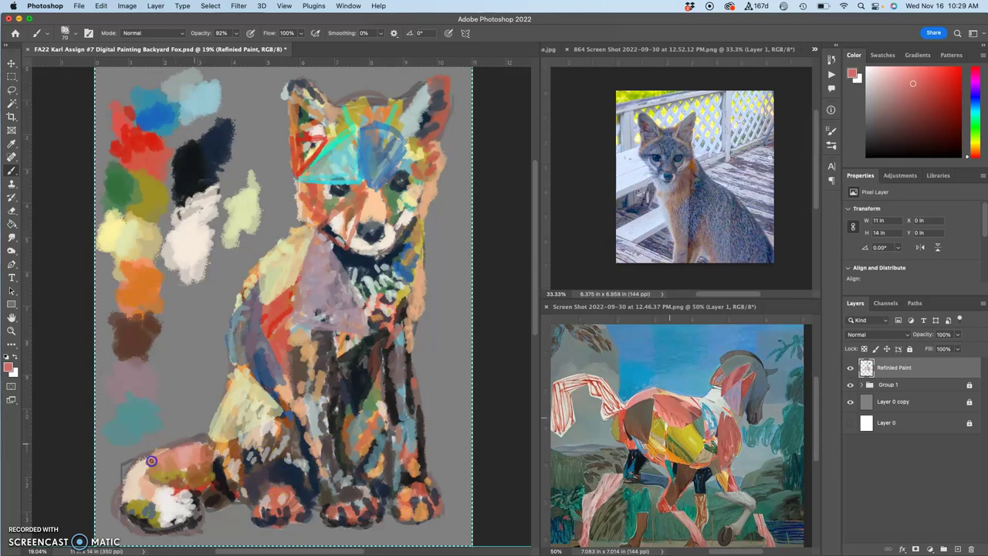
mouse_move(181, 468)
mouse_down()
mouse_move(157, 476)
mouse_move(189, 446)
mouse_up()
- Sample the pale aqua-white from the horse's neck and paint angular shapes with it on the fox's chest and cheek
alt+click(717, 396)
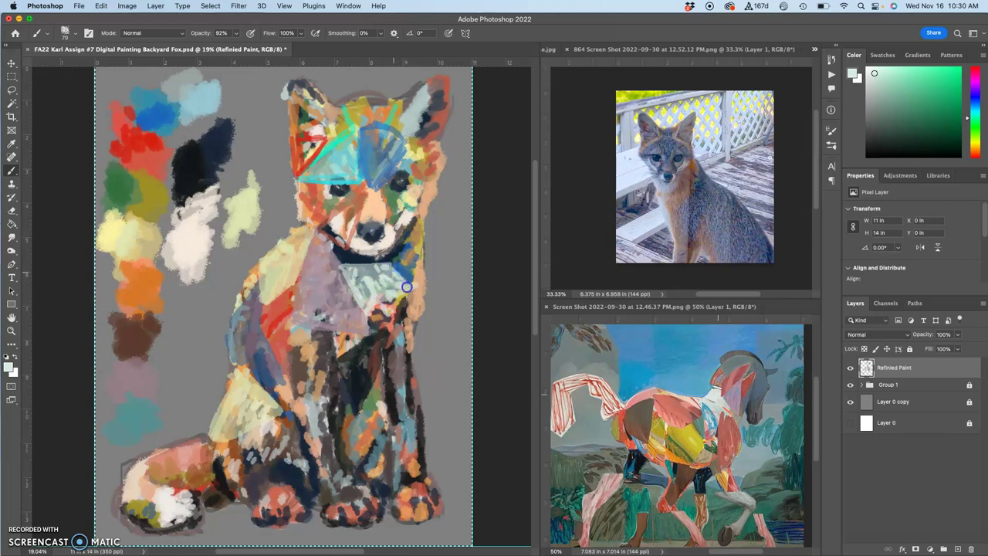
mouse_move(407, 287)
mouse_down()
mouse_move(367, 337)
mouse_move(433, 300)
mouse_move(467, 293)
mouse_move(390, 318)
mouse_up()
drag(296, 213, 307, 202)
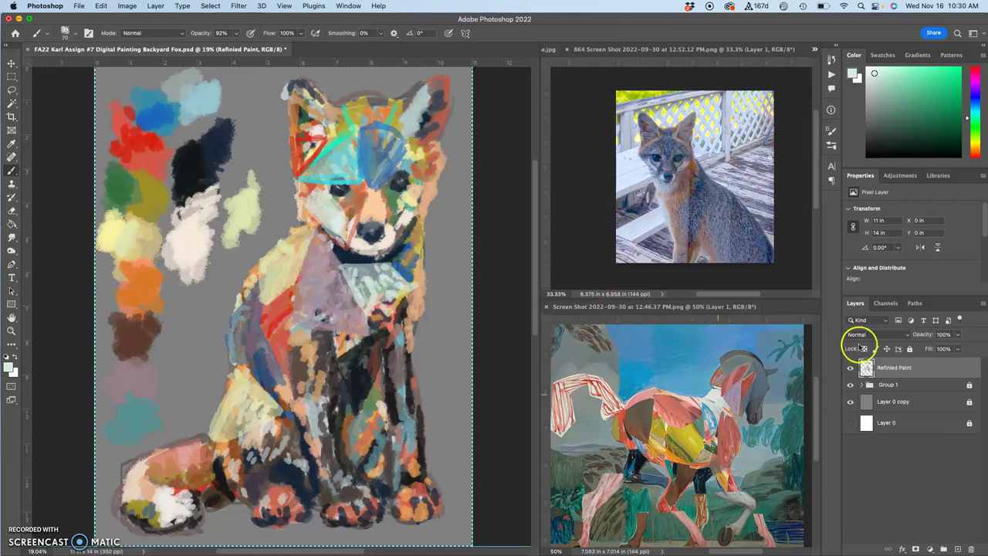
- Hide Group 1, show the white Layer 0 and hide the grey Layer 0 copy to view the refined shapes on white
click(850, 384)
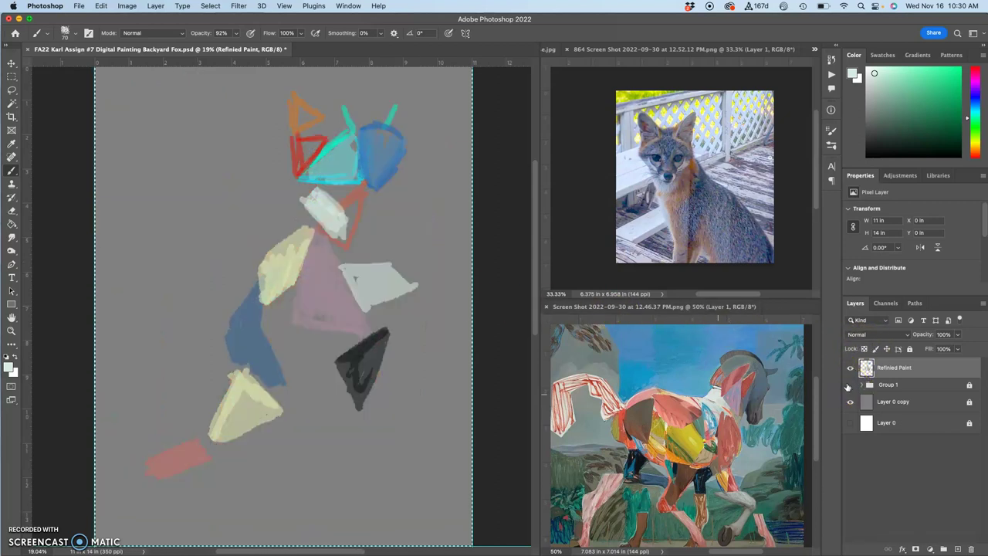
click(334, 152)
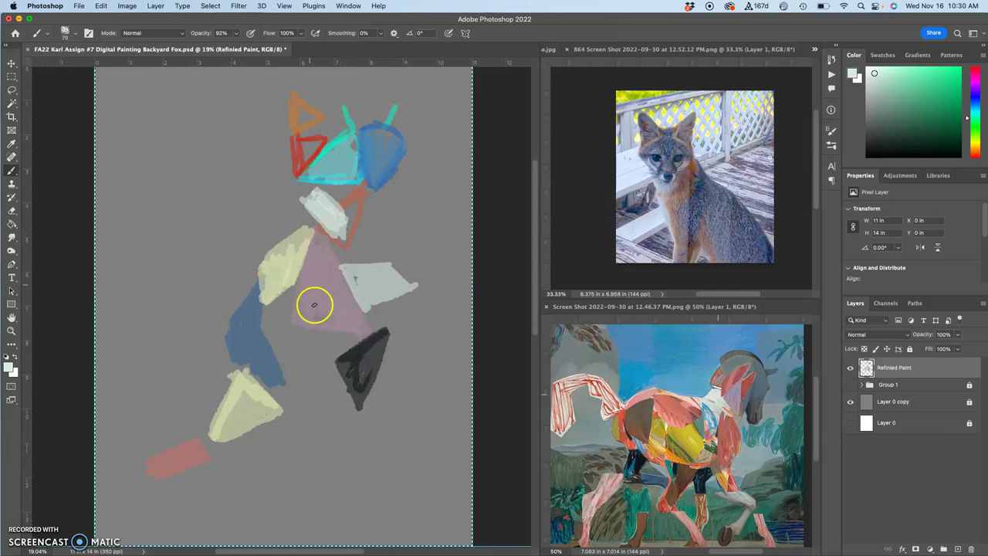
click(850, 422)
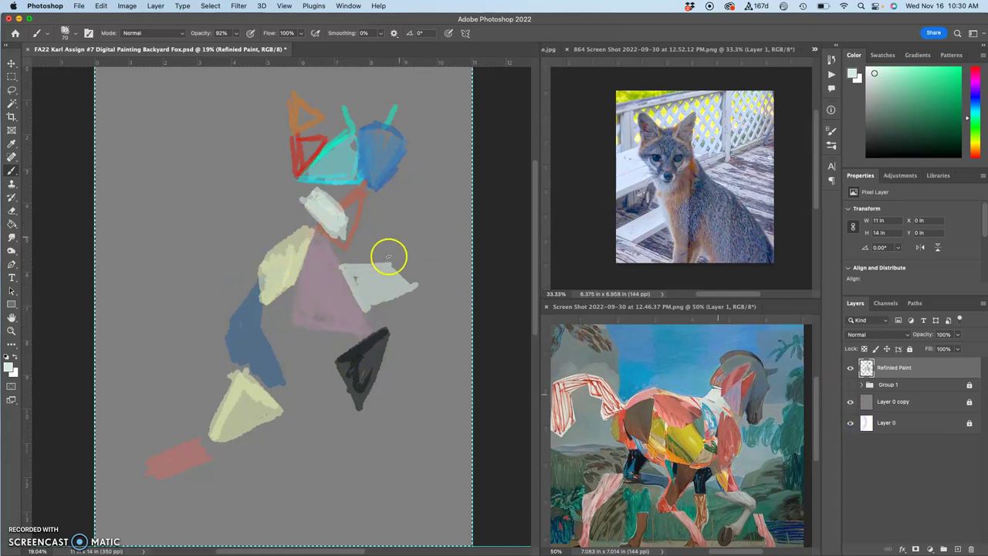
click(850, 402)
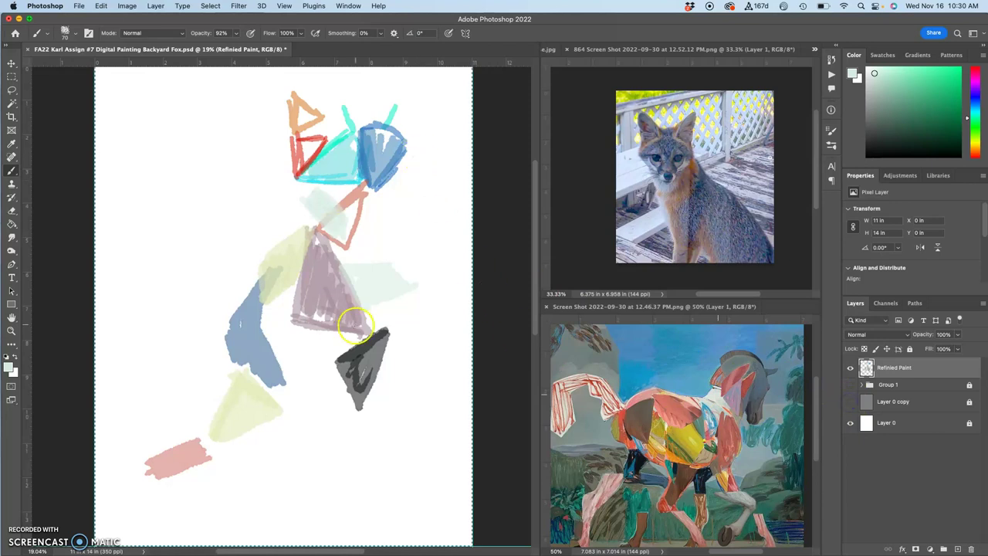
- Toggle the visibility of Group 1 to compare the refined shapes with the base painting, leaving the group shown
click(851, 385)
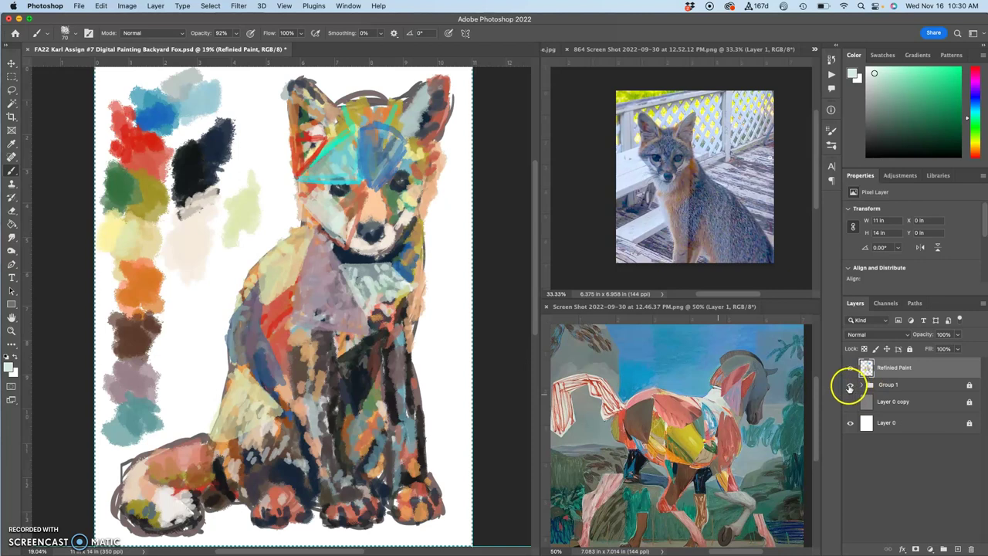
click(851, 384)
click(850, 384)
click(850, 384)
click(850, 385)
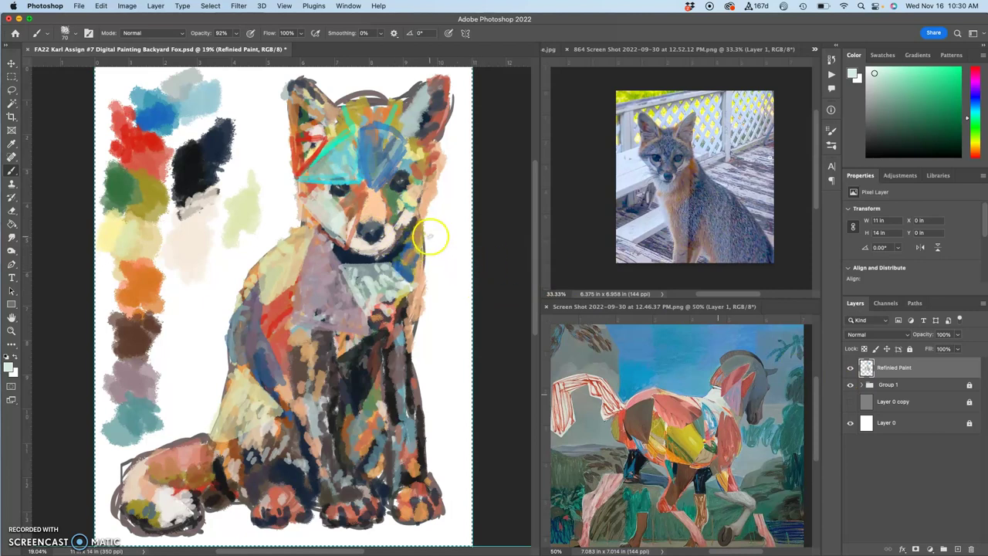
- Examine the shapes' edges and overlapping colours on the fox's shoulder, cheek and forehead at 100%, and return to the full canvas view
key(super+plus)
key(super+plus)
key(super+plus)
key(super+plus)
key(super+plus)
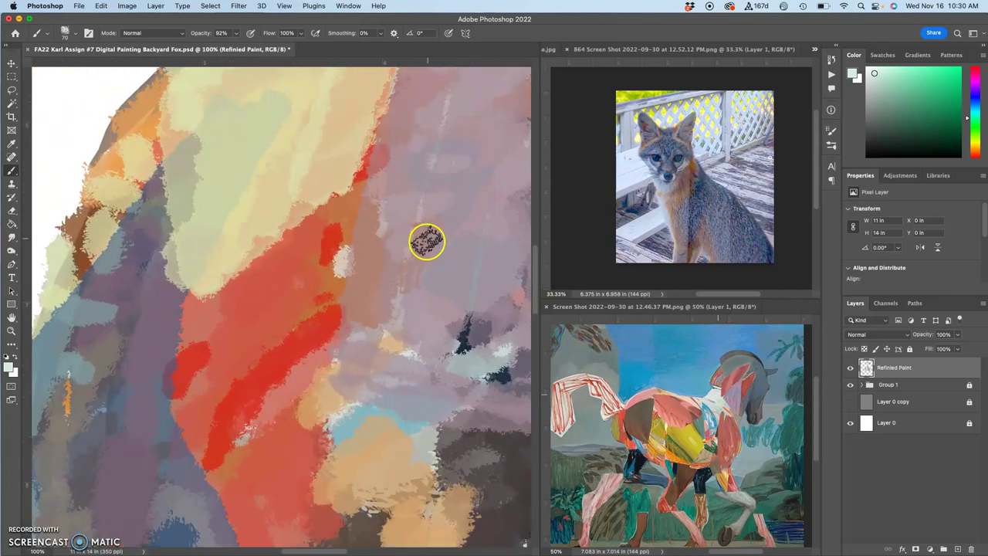
drag(425, 242, 256, 378)
drag(320, 223, 255, 412)
drag(323, 155, 282, 350)
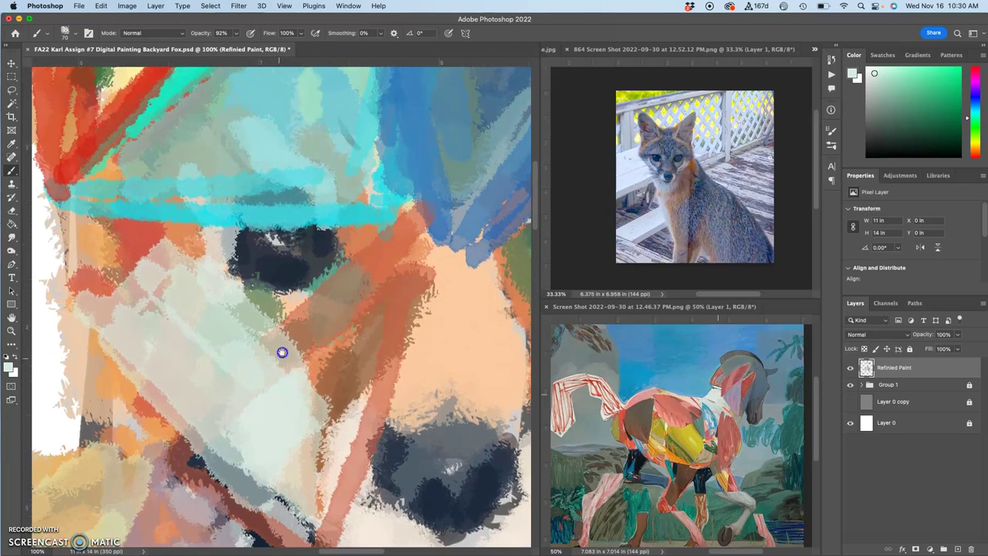
drag(251, 212, 245, 240)
scroll(244, 240, up, 5)
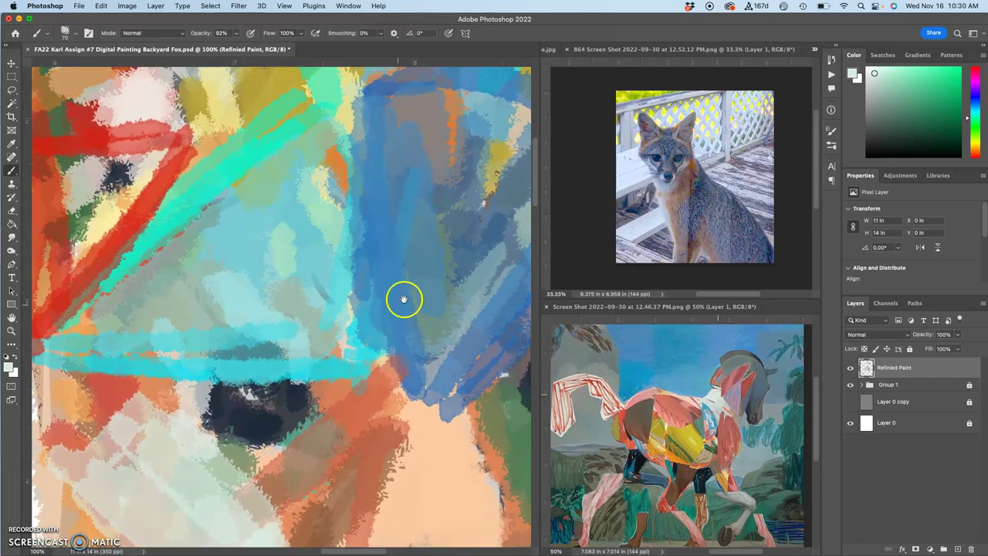
scroll(379, 313, down, 4)
scroll(364, 348, down, 2)
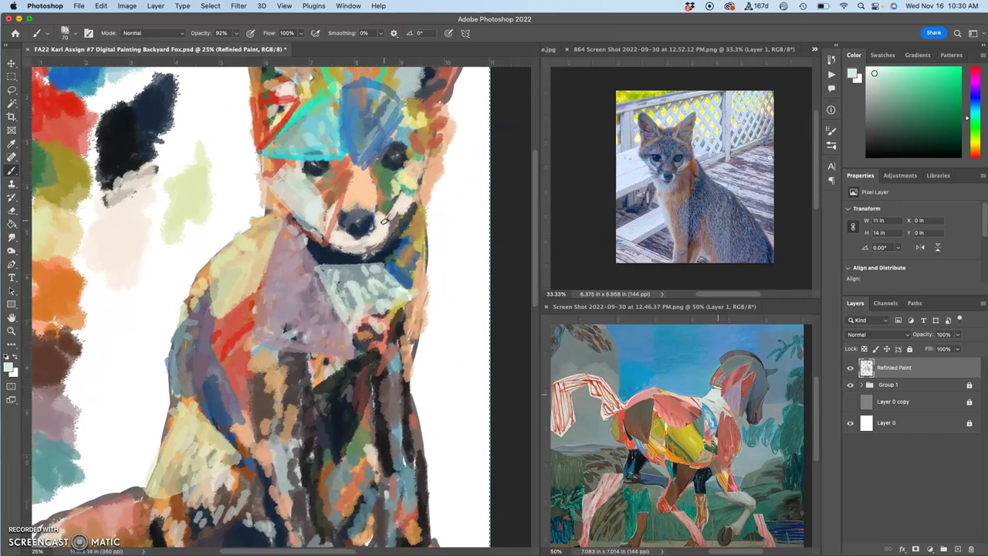
key(super+0)
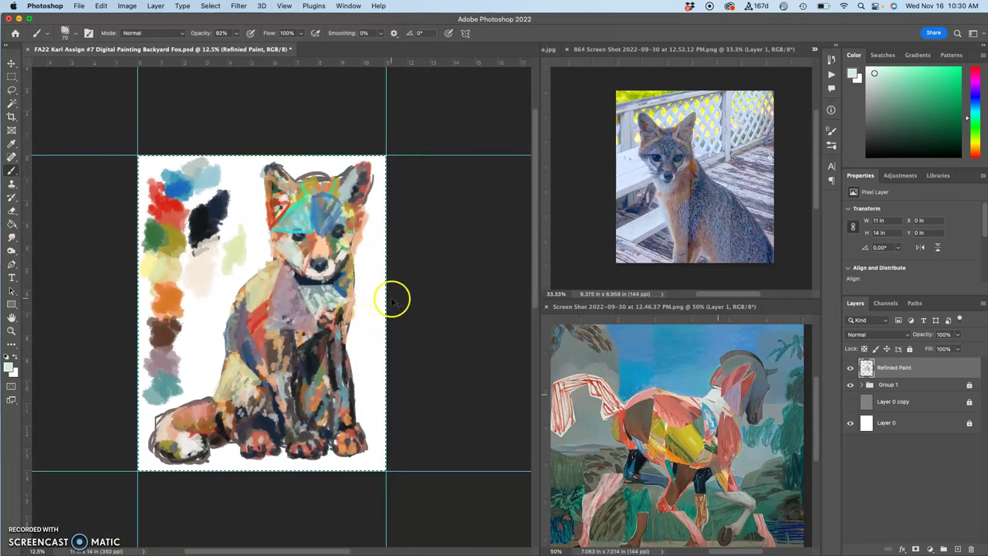
key(super+0)
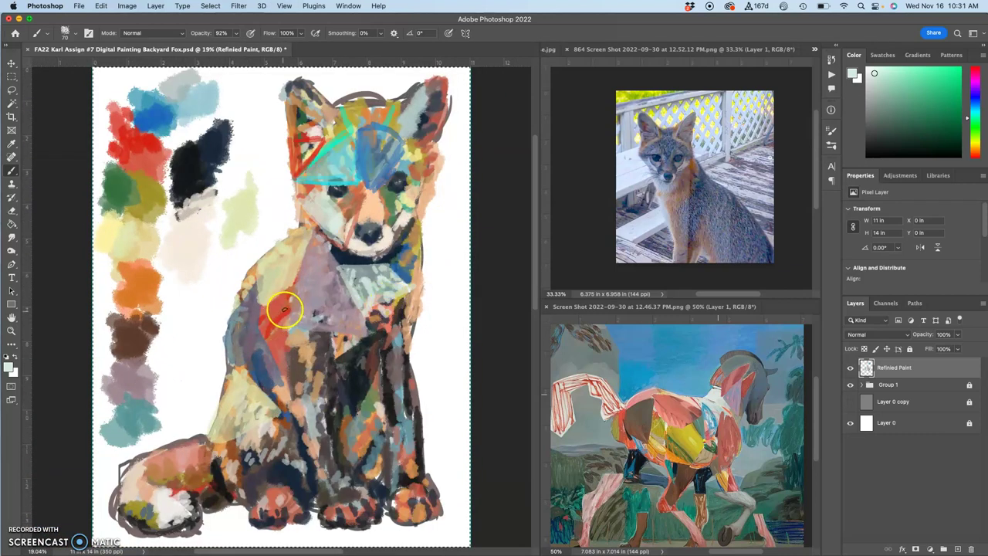
- Sample the olive yellow from the horse's belly and paint a filled angular shape with it on the fox's front leg
alt+click(683, 436)
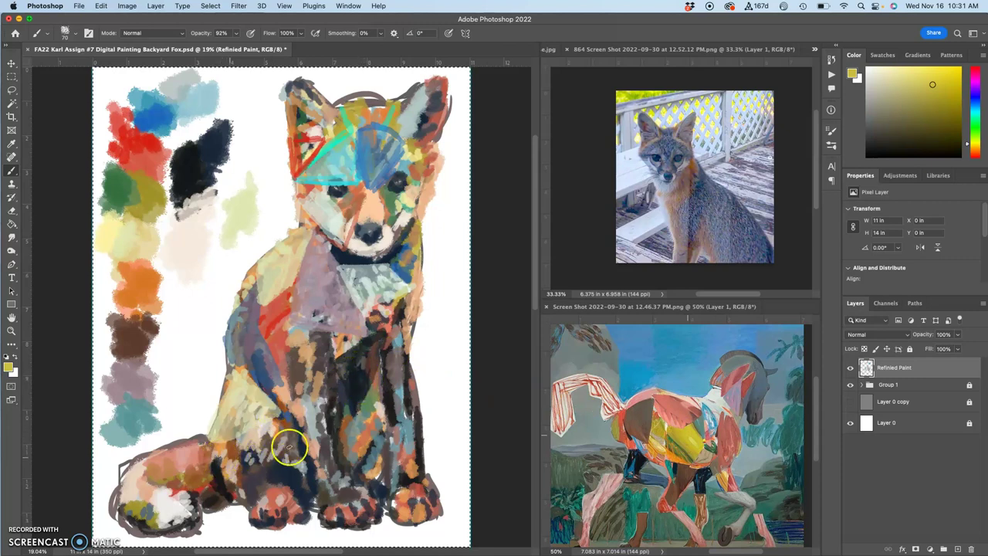
drag(407, 344, 414, 304)
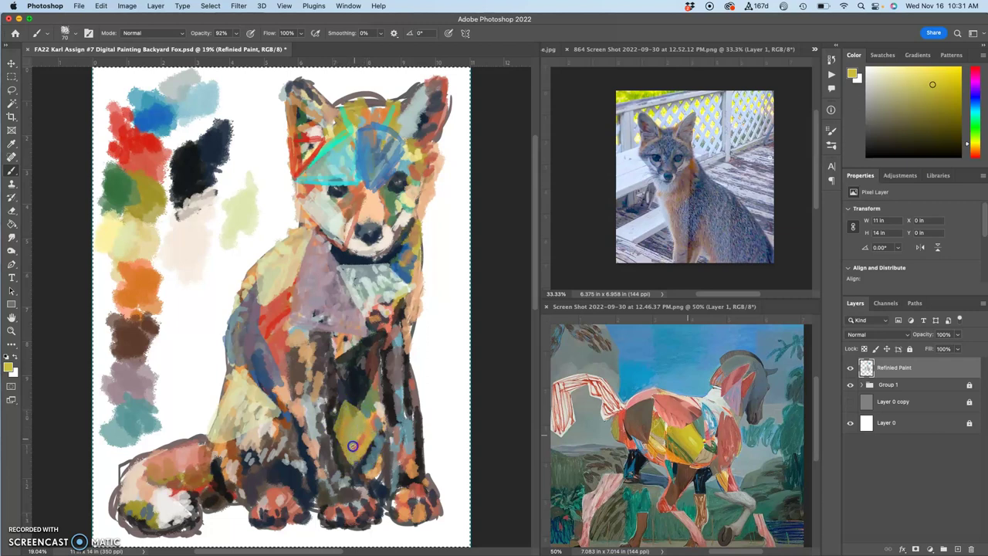
- Sample the grey-blue from the fox photo's fur and paint a filled angular shape with it on the fox's tail
alt+click(701, 203)
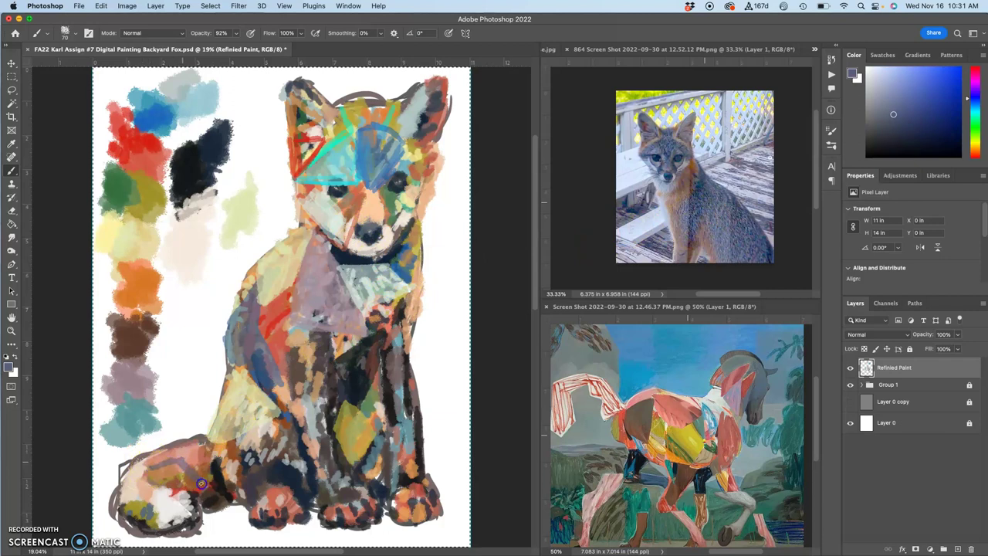
drag(183, 481, 190, 487)
mouse_move(178, 464)
mouse_down()
mouse_move(202, 479)
mouse_move(183, 476)
mouse_up()
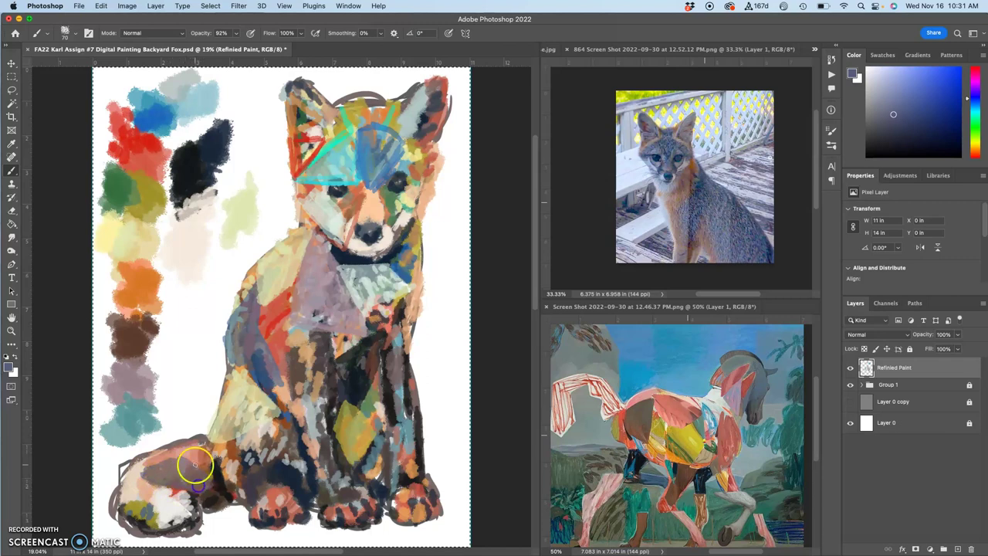
alt+click(189, 257)
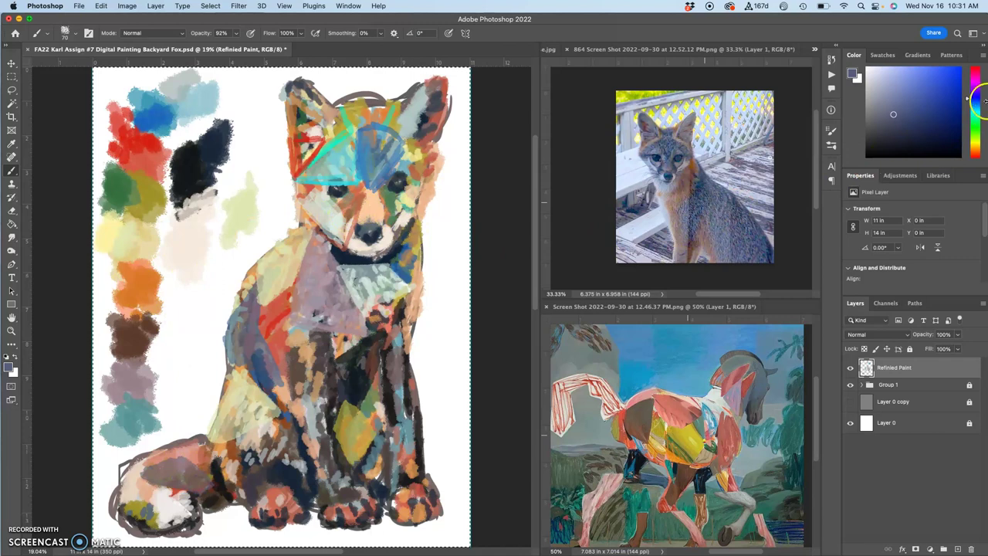
- Choose a vivid purple and paint filled angular shapes over the fox's right-hand ear and the top of its head
click(974, 85)
click(931, 80)
click(311, 324)
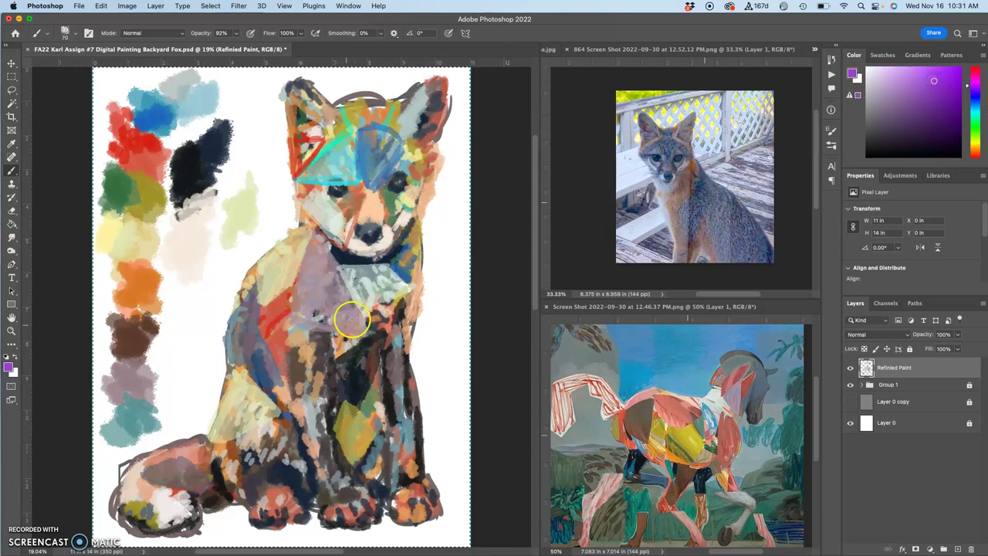
mouse_move(347, 326)
mouse_down()
mouse_move(331, 352)
mouse_move(310, 438)
mouse_up()
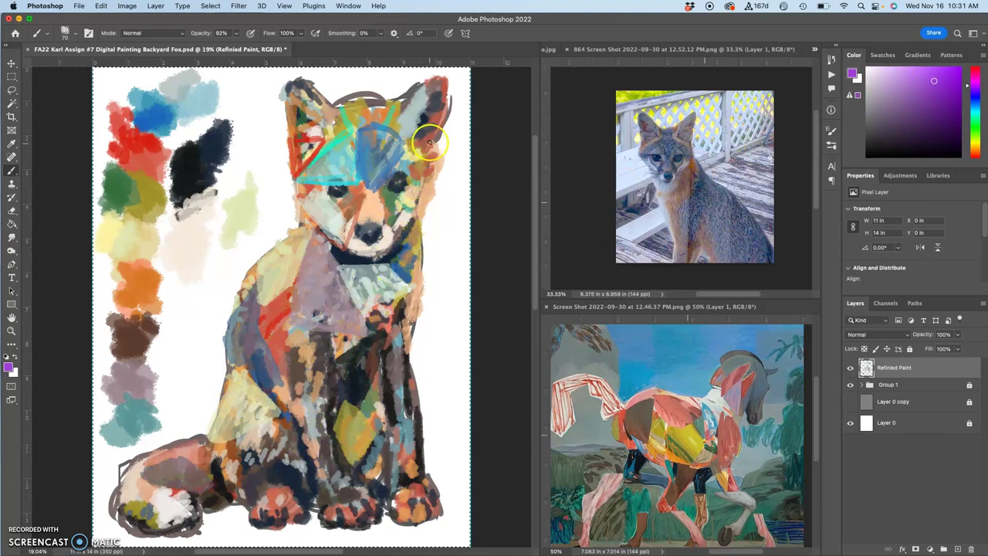
mouse_move(429, 140)
mouse_down()
mouse_move(440, 93)
mouse_move(412, 151)
mouse_up()
mouse_move(445, 102)
mouse_down()
mouse_move(423, 161)
mouse_move(423, 115)
mouse_move(438, 94)
mouse_move(404, 129)
mouse_up()
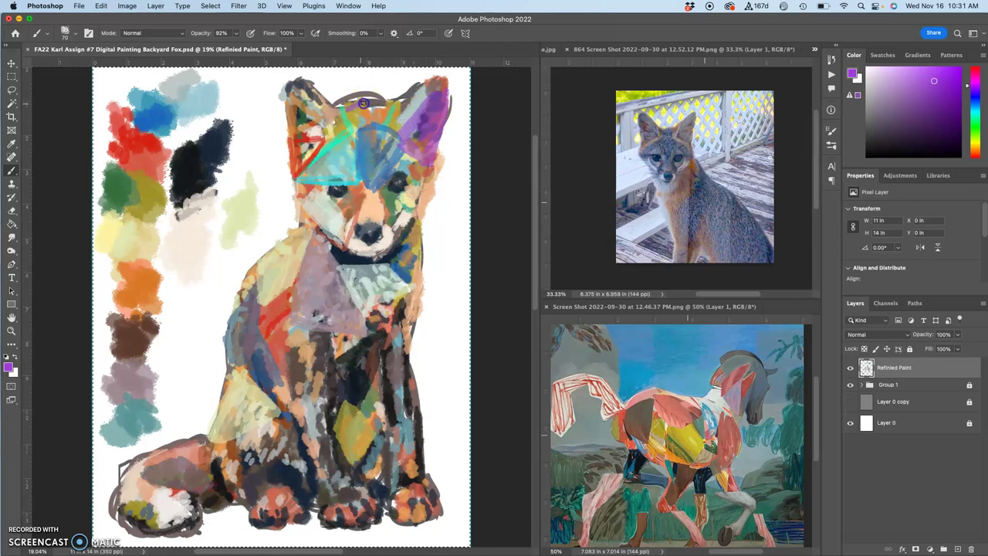
drag(386, 99, 392, 102)
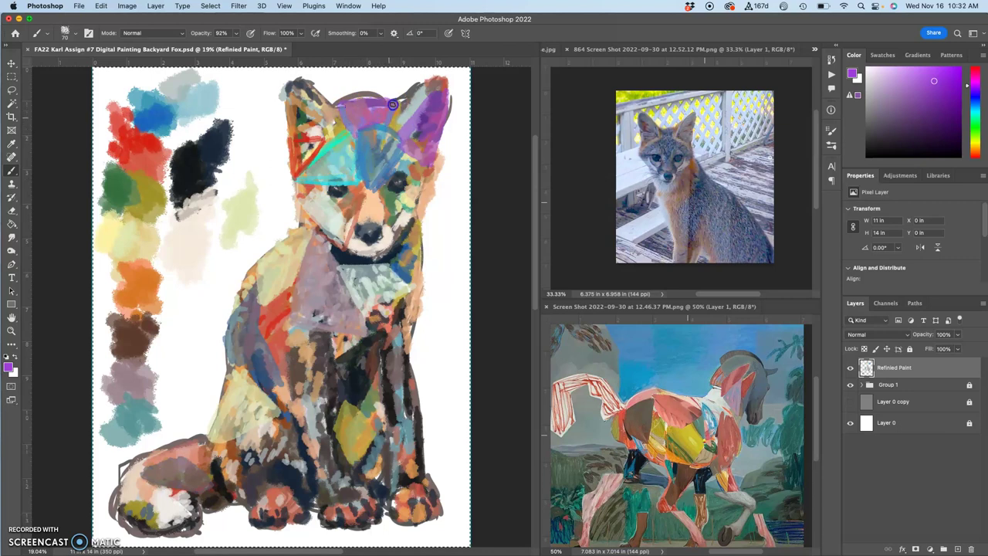
mouse_move(370, 96)
mouse_down()
mouse_move(351, 99)
mouse_move(398, 98)
mouse_up()
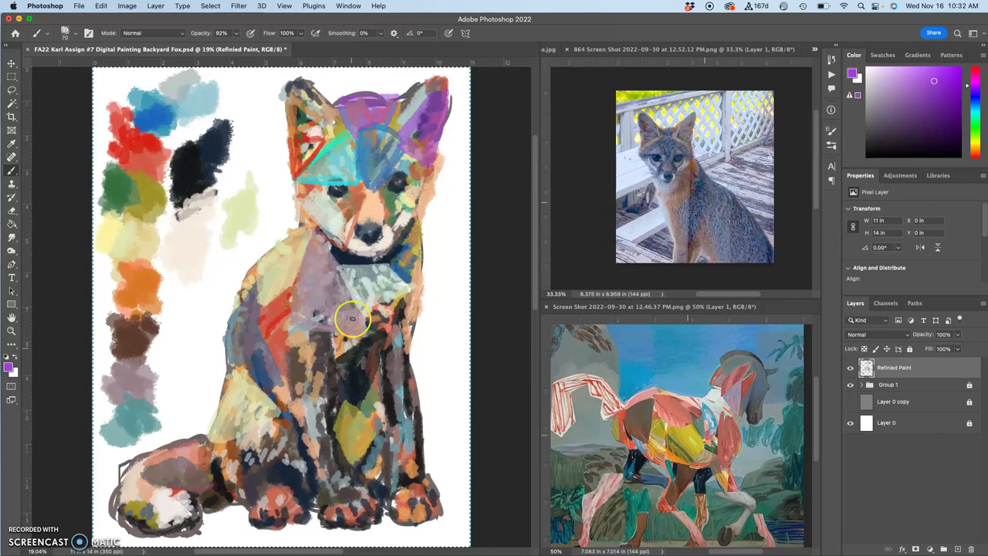
- Hide Group 1 to view the refined shapes alone on white, and show the group again
click(850, 385)
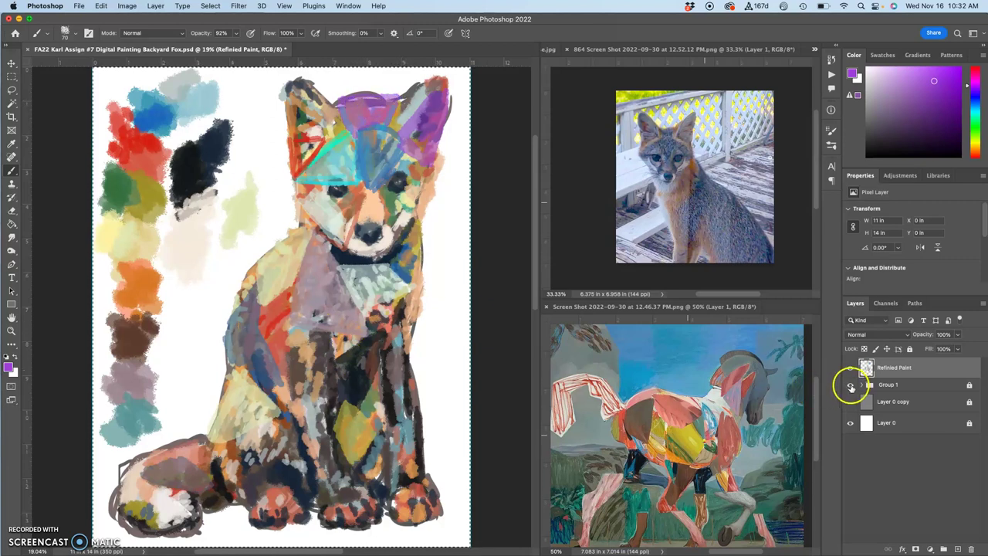
click(850, 384)
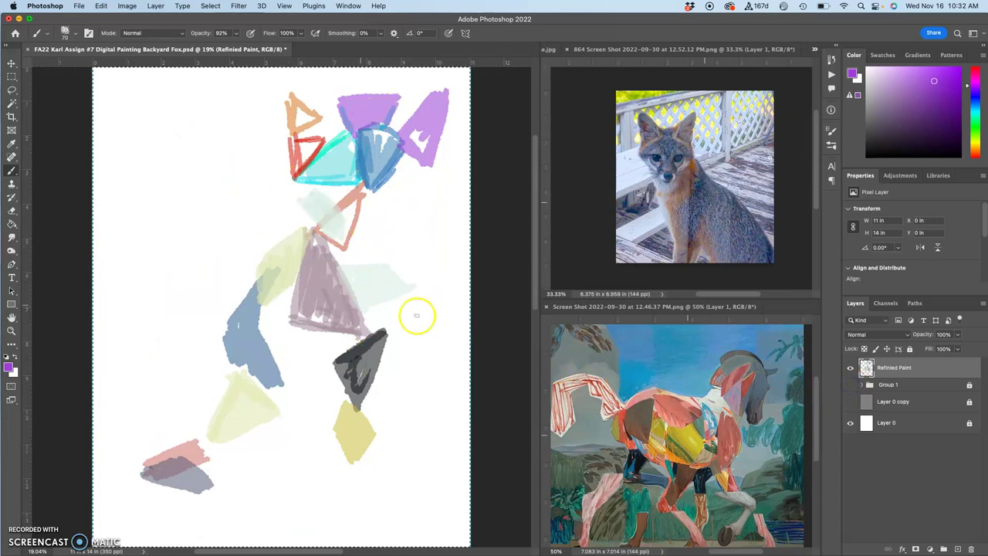
click(849, 385)
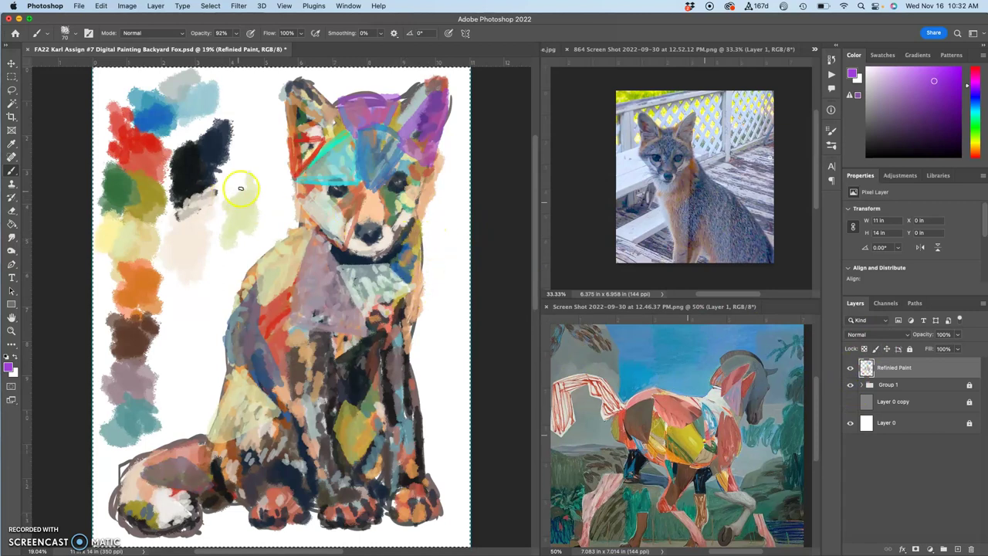
- Paint the fox's eyes, one with a palette-red outline and grey-green from the horse painting, the other with orange and the ear's purple
alt+click(147, 136)
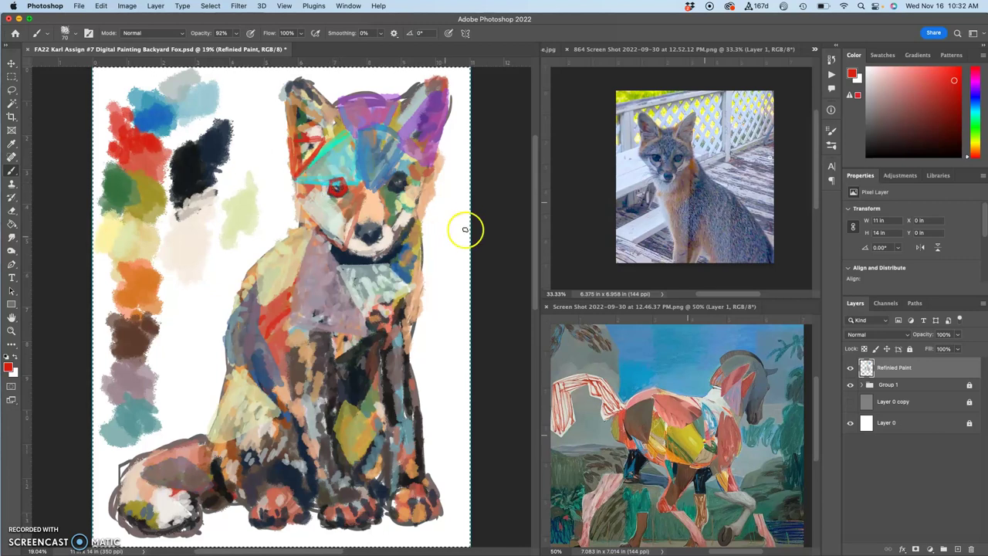
alt+click(122, 187)
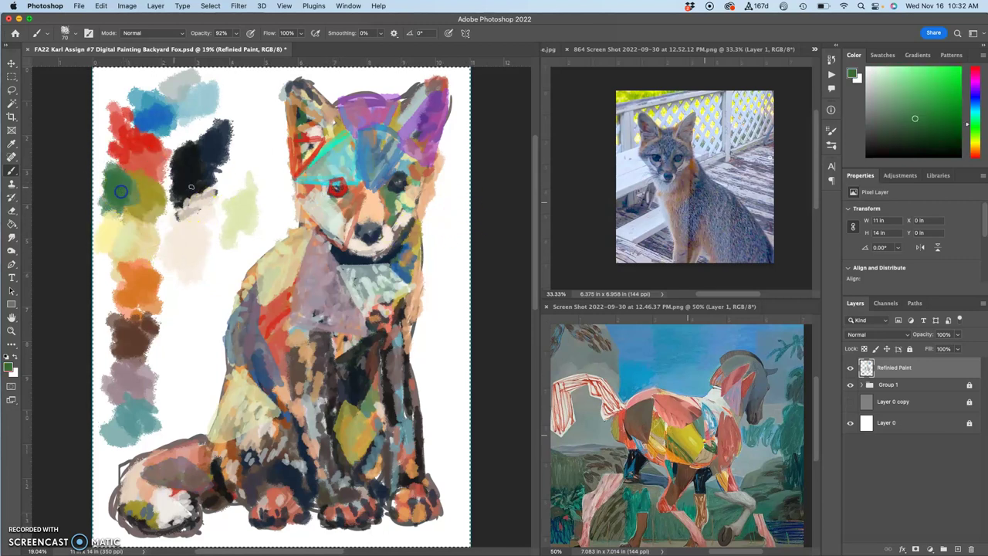
alt+click(703, 419)
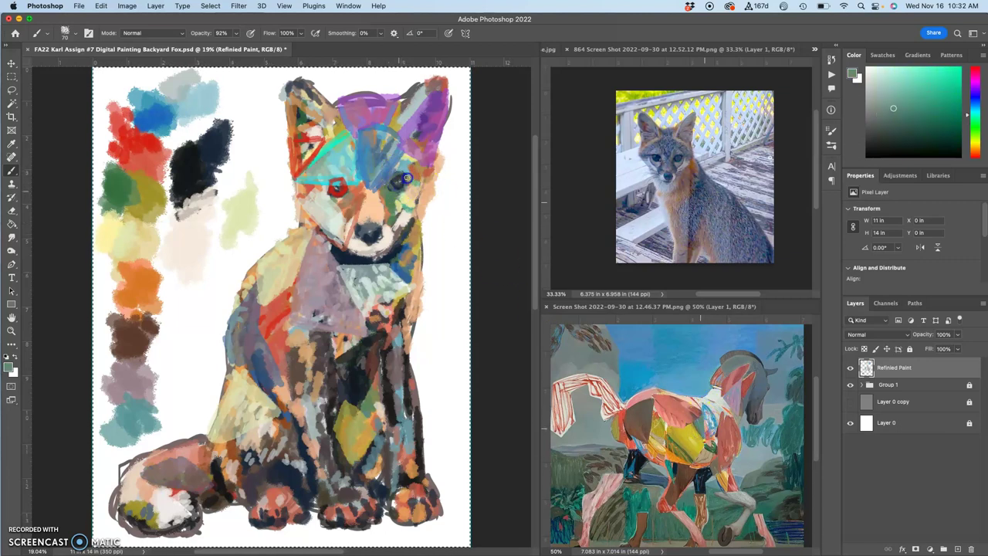
alt+click(137, 278)
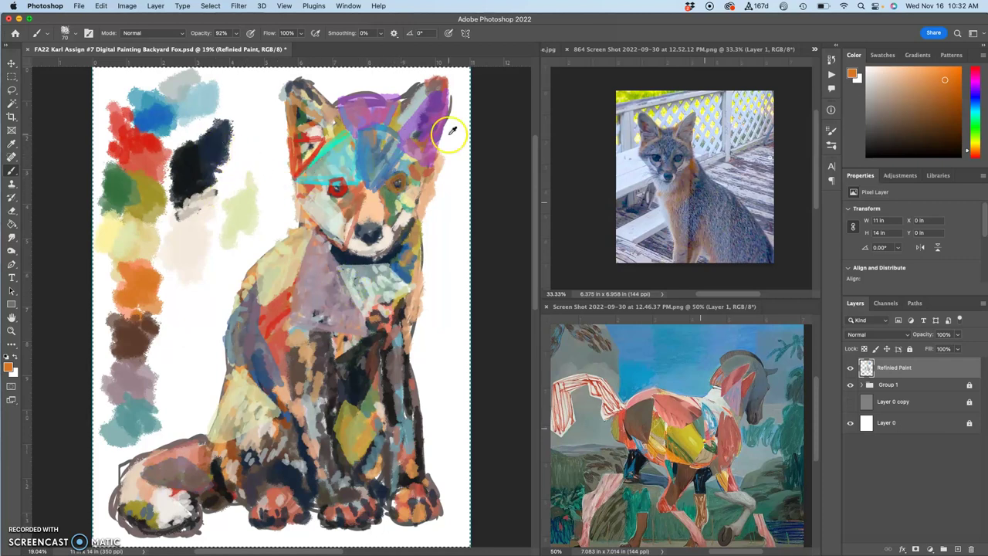
alt+click(427, 118)
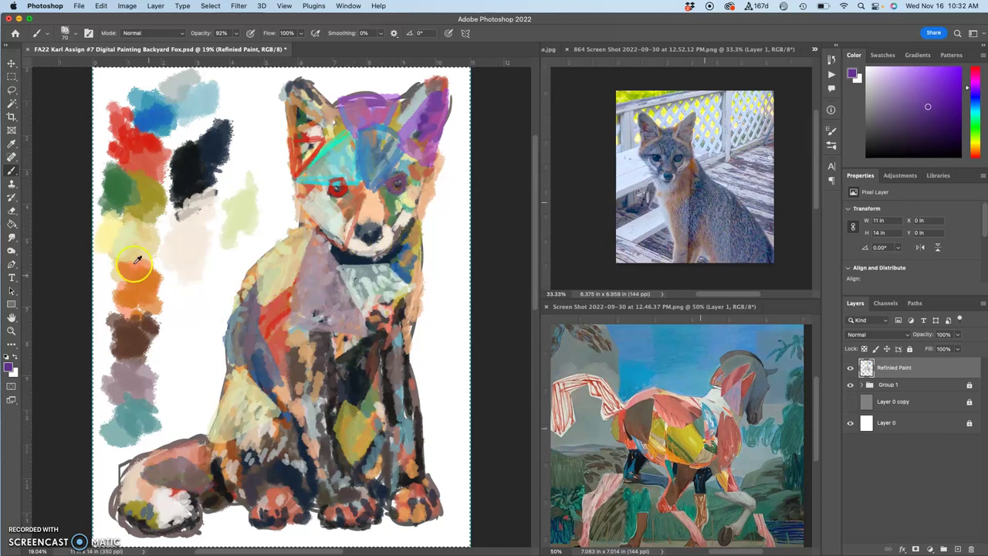
alt+click(112, 230)
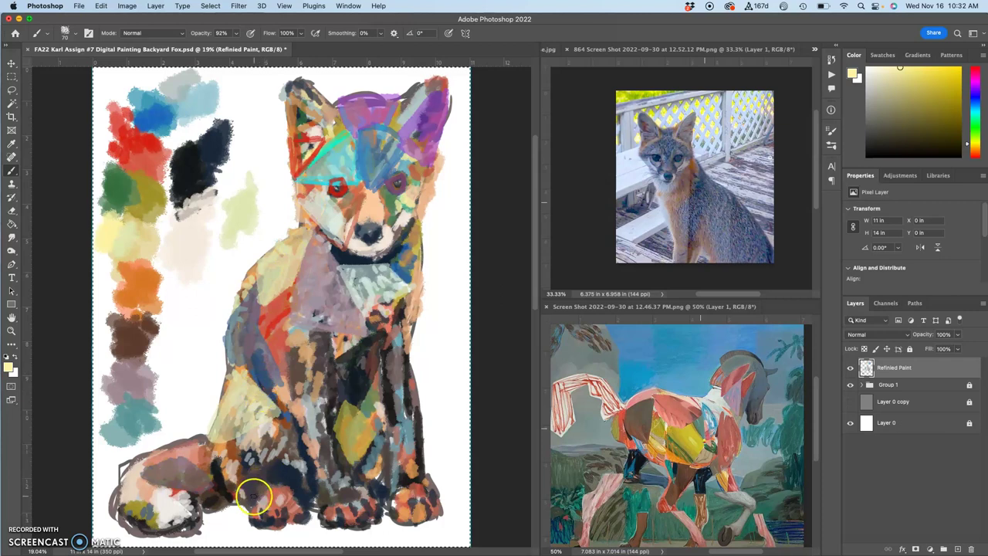
- Sample the reddish brown from the horse's lower leg and paint a filled shape with it on the fox's hind leg
alt+click(666, 504)
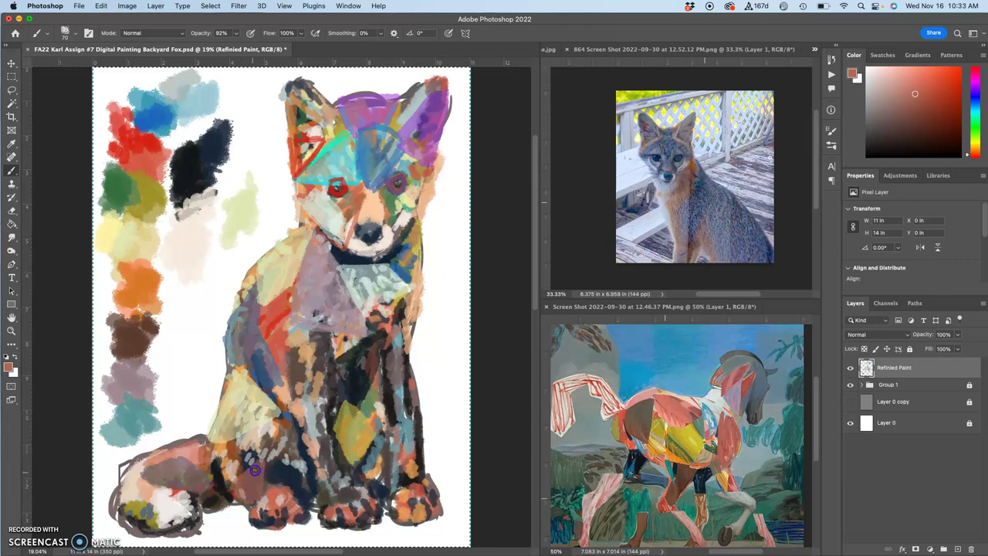
drag(257, 484, 258, 469)
drag(258, 463, 237, 488)
- Sample the cream from the palette and paint a long filled strip down the fox's right-hand front leg
alt+click(193, 240)
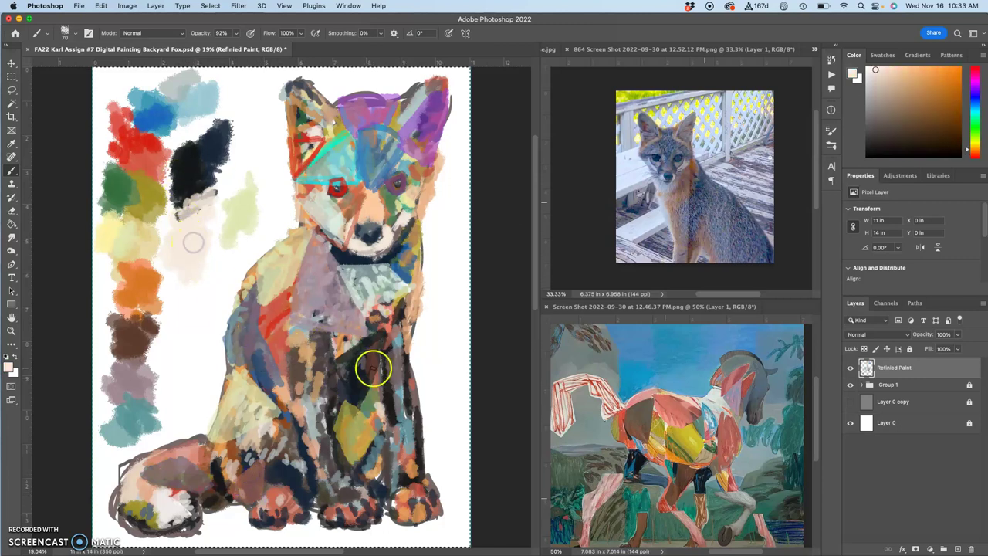
mouse_move(404, 413)
mouse_down()
mouse_move(390, 417)
mouse_move(375, 401)
mouse_move(277, 422)
mouse_up()
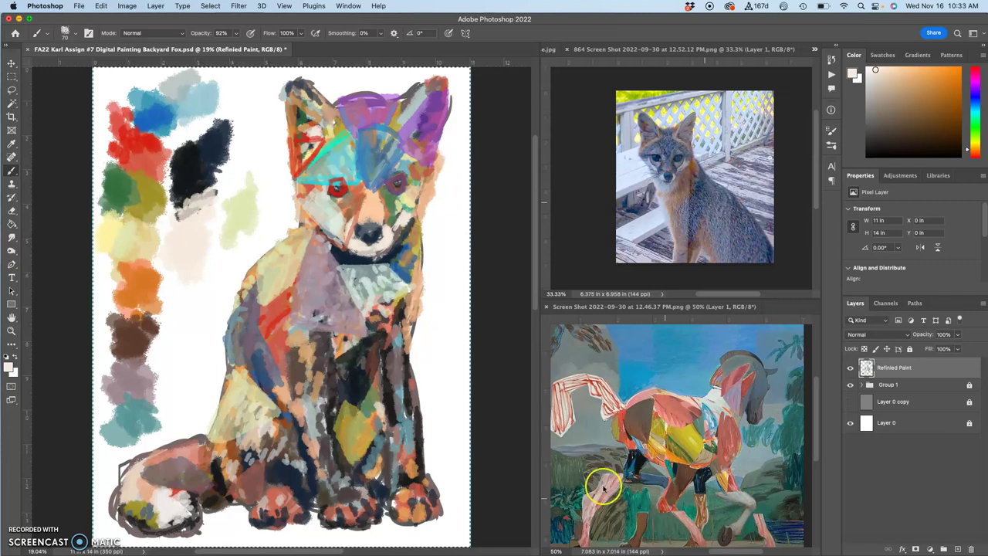
mouse_move(384, 426)
mouse_down()
mouse_move(386, 369)
mouse_move(396, 379)
mouse_move(395, 370)
mouse_up()
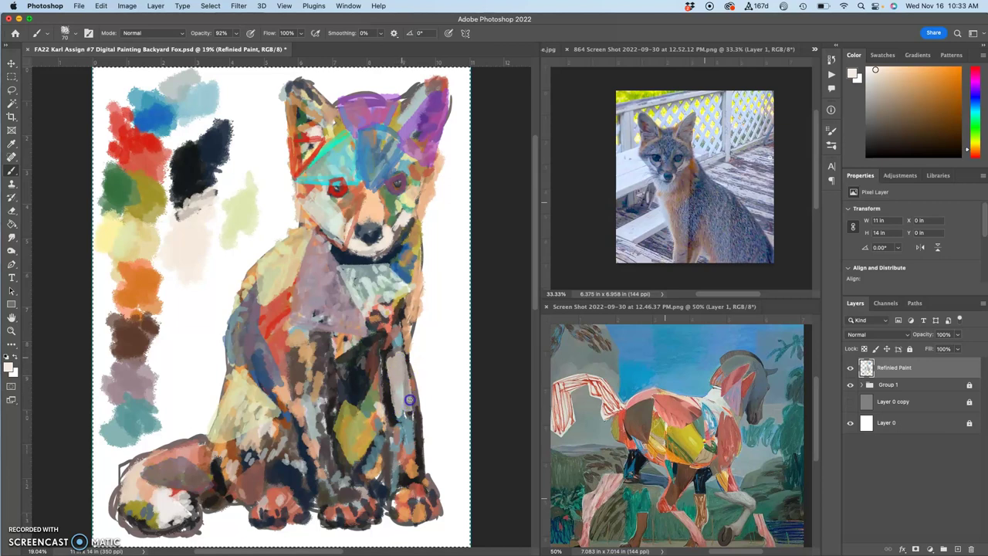
mouse_move(388, 386)
mouse_down()
mouse_move(386, 352)
mouse_move(401, 362)
mouse_up()
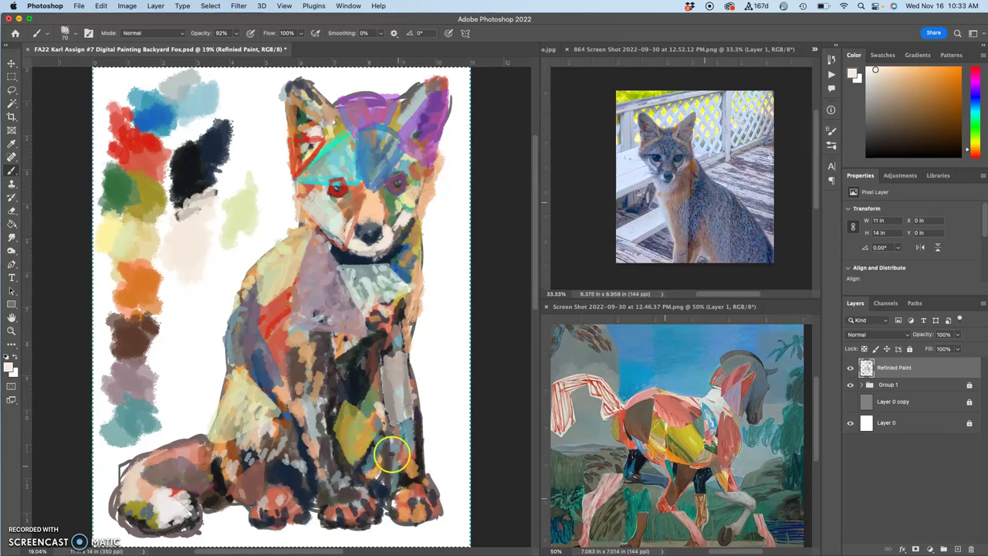
- Sample the white background and paint a white wedge across the fox's right-hand front leg
alt+click(451, 349)
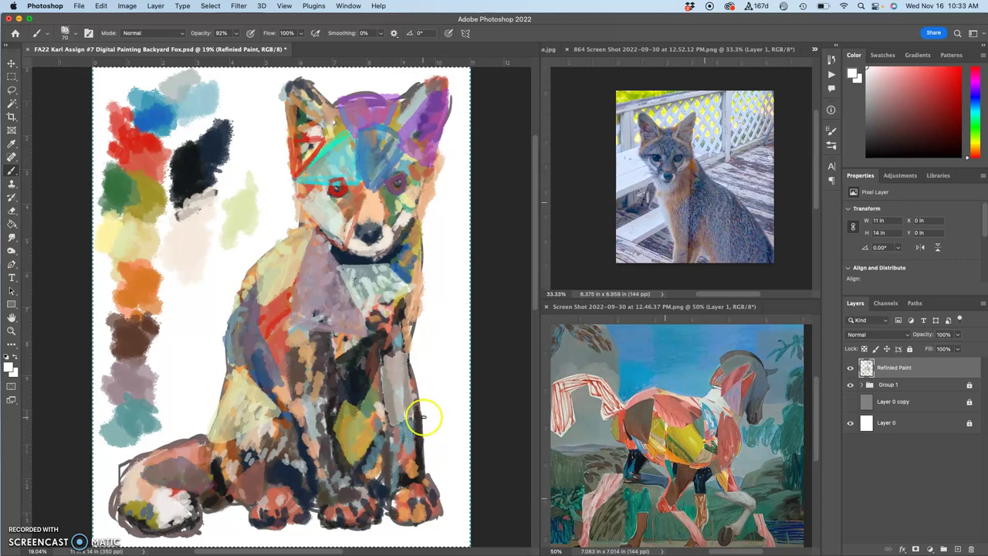
drag(427, 414, 397, 431)
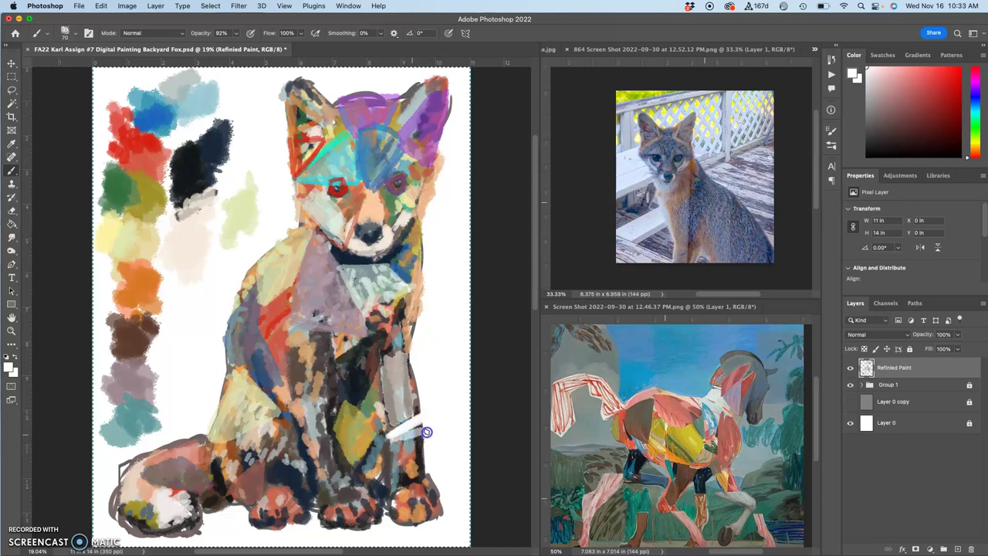
mouse_move(407, 434)
mouse_down()
mouse_move(409, 430)
mouse_move(437, 422)
mouse_move(414, 430)
mouse_up()
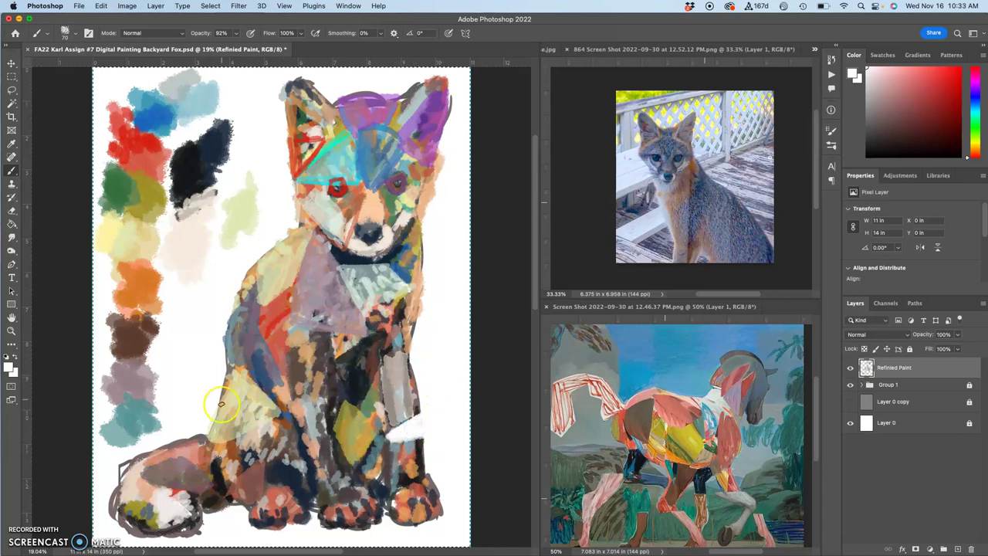
- Paint a diagonal white stripe between the fox's tail and haunch
click(217, 456)
drag(217, 456, 201, 415)
mouse_move(226, 461)
mouse_down()
mouse_move(203, 412)
mouse_move(230, 463)
mouse_move(200, 430)
mouse_move(224, 460)
mouse_up()
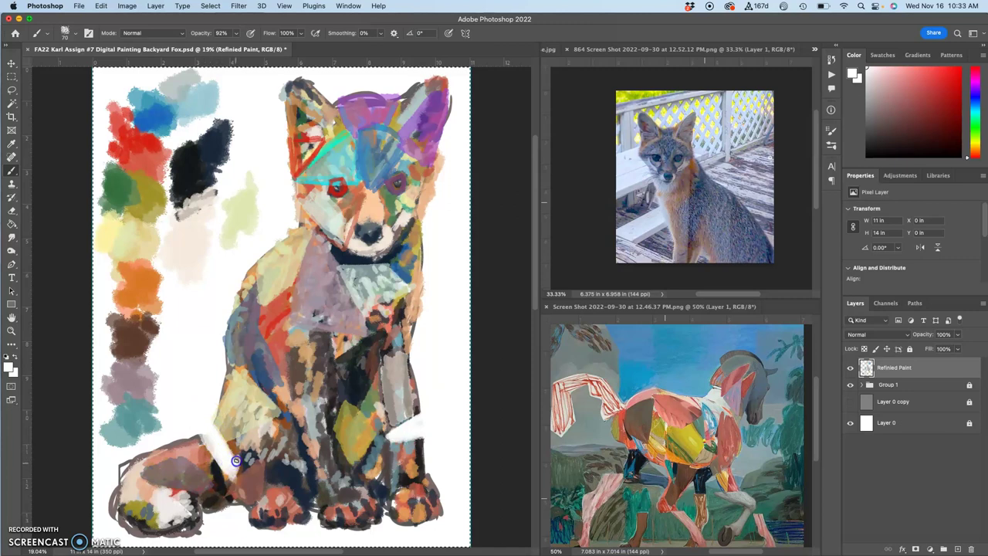
drag(225, 446, 232, 456)
- Sample greens from the palette and the fox's face, and paint a mint green swatch beside the orange one in the palette
alt+click(116, 207)
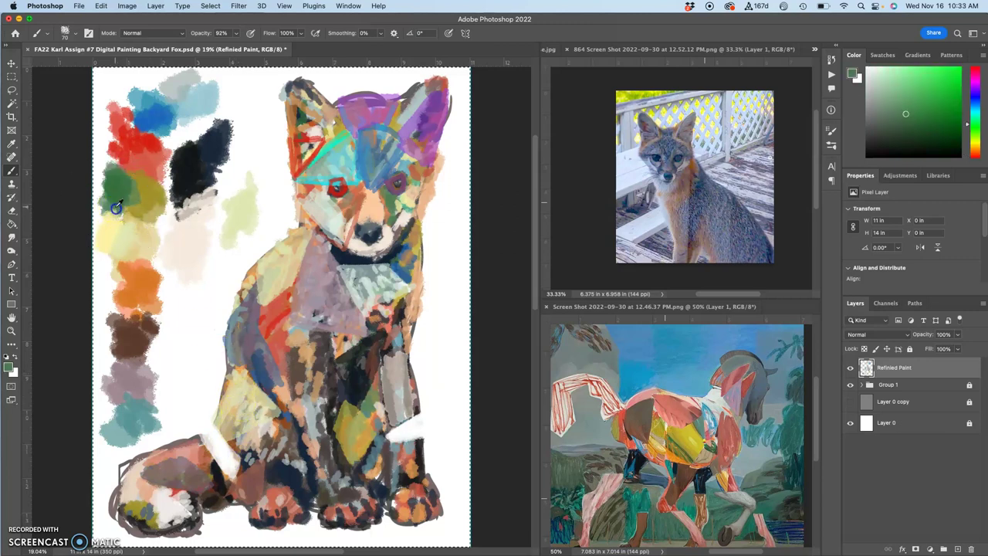
alt+click(406, 201)
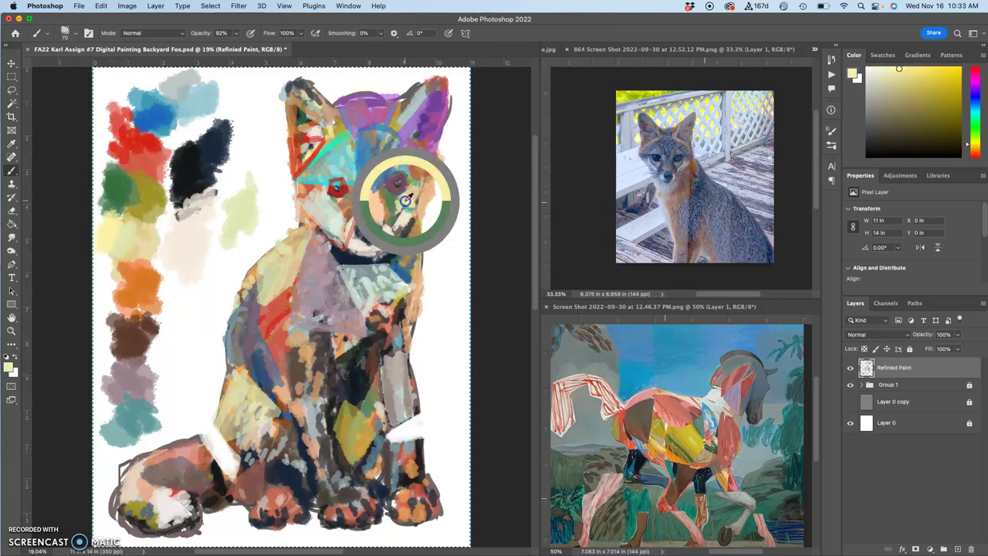
alt+click(355, 151)
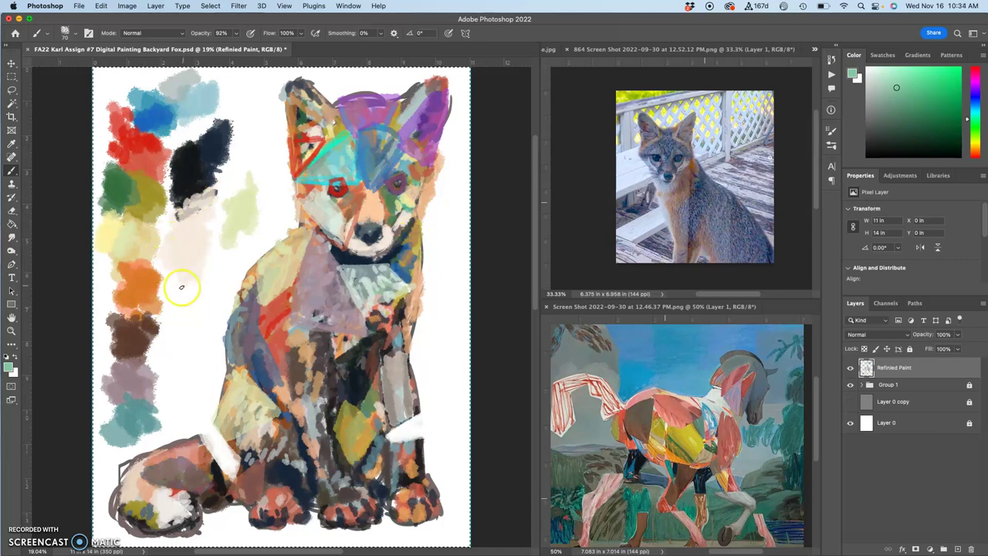
mouse_move(175, 286)
mouse_down()
mouse_move(199, 270)
mouse_move(185, 299)
mouse_move(176, 283)
mouse_move(164, 293)
mouse_move(194, 275)
mouse_move(180, 308)
mouse_move(197, 295)
mouse_move(178, 309)
mouse_move(181, 282)
mouse_move(178, 319)
mouse_move(197, 296)
mouse_move(184, 316)
mouse_up()
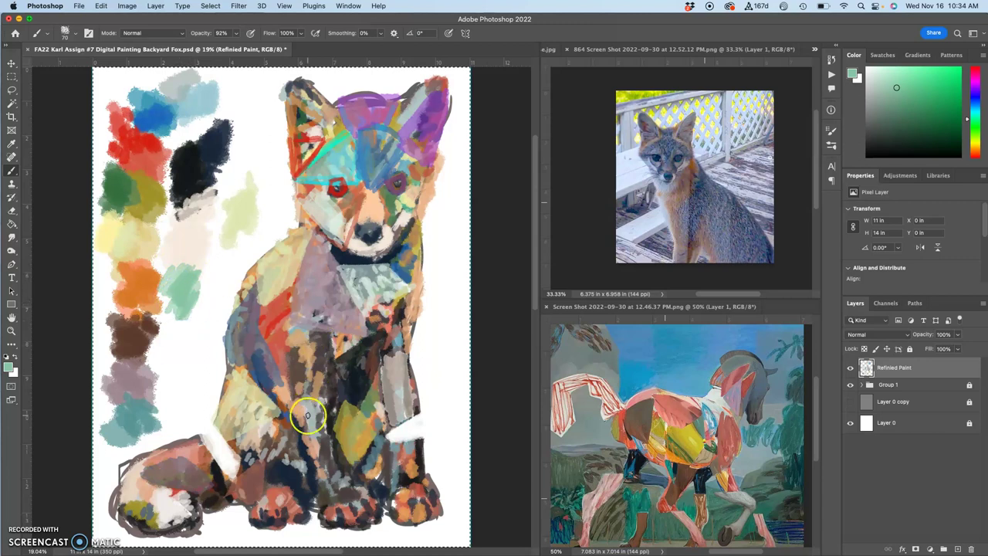
- Sample the mint green swatch and paint a filled angular shape with it on the upper part of the fox's tail
alt+click(177, 291)
drag(216, 474, 155, 474)
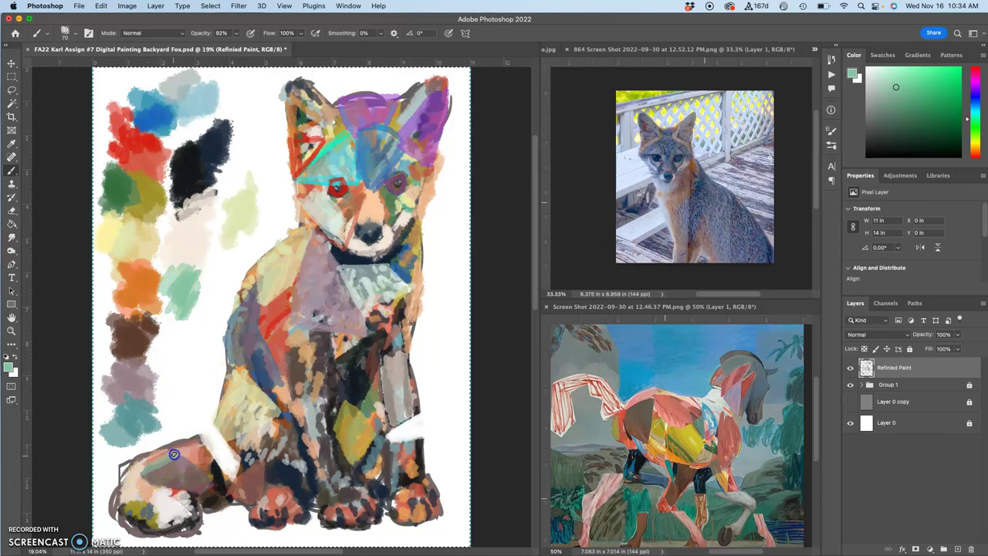
mouse_move(176, 462)
mouse_down()
mouse_move(170, 479)
mouse_move(147, 457)
mouse_up()
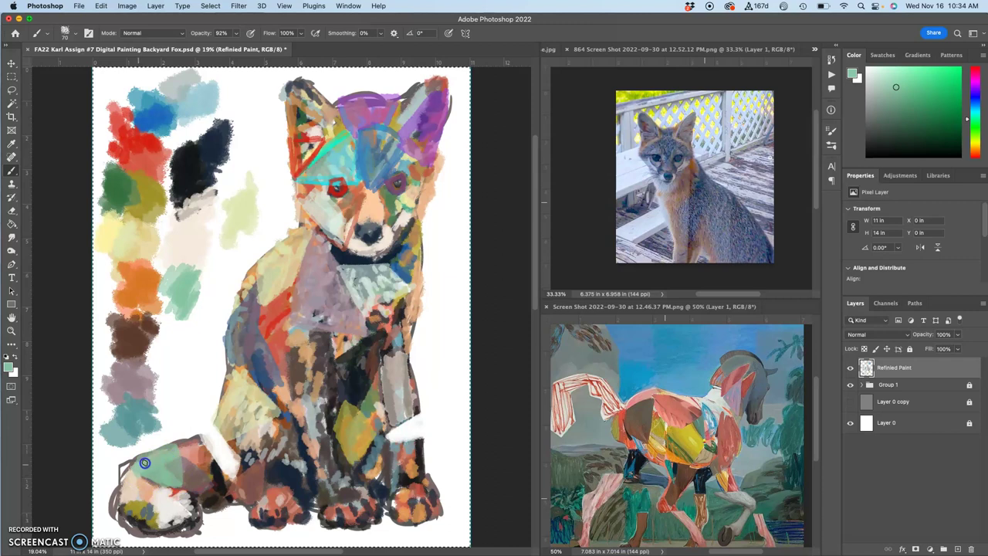
drag(168, 456, 168, 474)
- Sample the red from the triangle below the fox's left-hand ear, fill that triangle and paint red shapes along the ear
alt+click(302, 165)
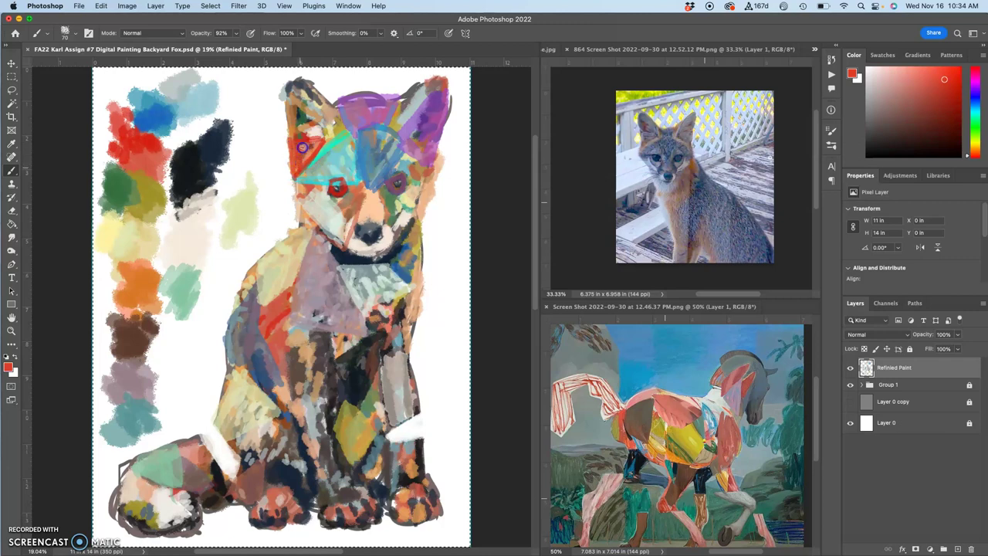
mouse_move(310, 143)
mouse_down()
mouse_move(318, 112)
mouse_move(314, 100)
mouse_move(294, 87)
mouse_up()
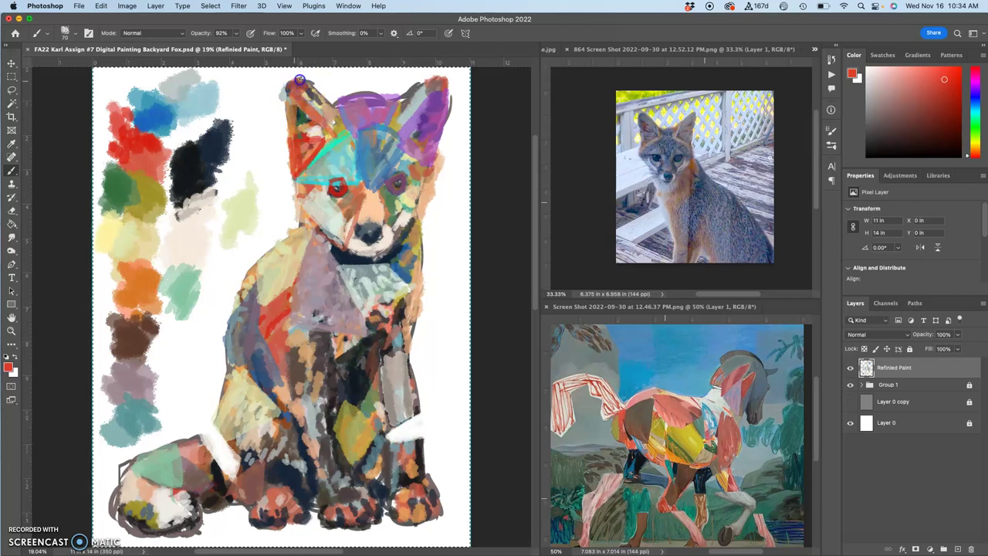
mouse_move(336, 124)
mouse_down()
mouse_move(306, 85)
mouse_move(324, 122)
mouse_up()
- Sample the orange swatch in the palette and paint a filled orange shape tapering down the fox's left-hand front leg
alt+click(374, 461)
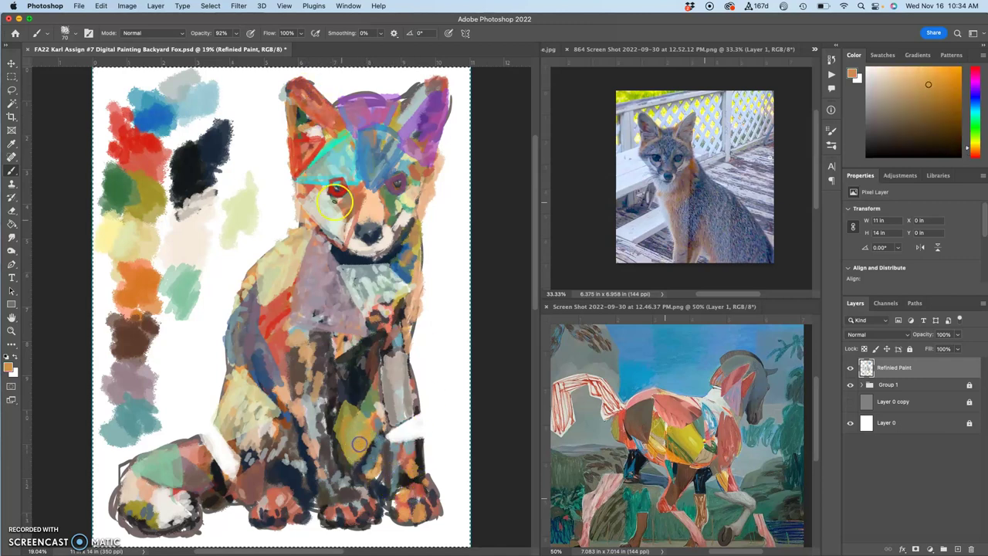
click(313, 174)
mouse_move(320, 299)
mouse_down()
mouse_move(320, 405)
mouse_move(267, 330)
mouse_move(278, 317)
mouse_move(234, 311)
mouse_up()
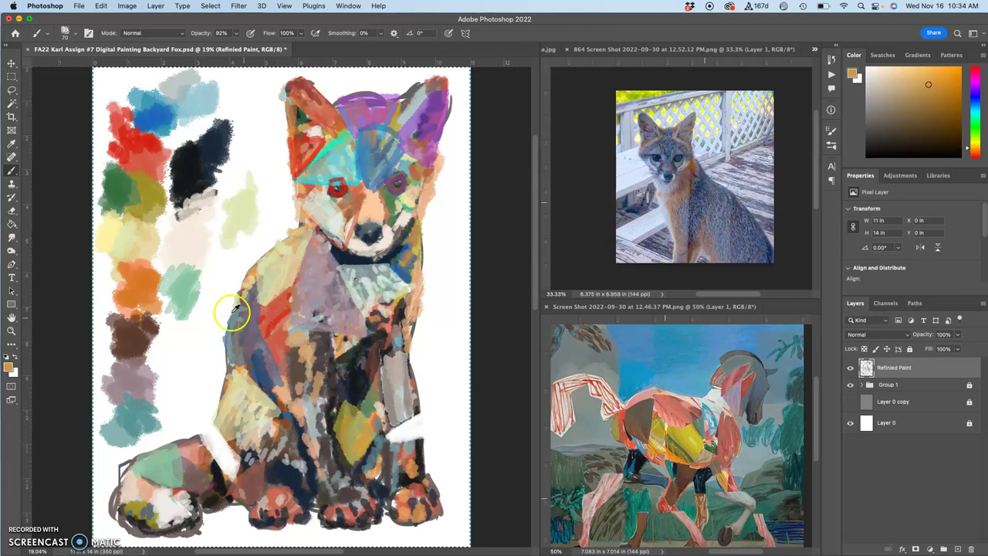
alt+click(137, 293)
mouse_move(294, 427)
mouse_down()
mouse_move(291, 403)
mouse_move(323, 482)
mouse_up()
mouse_move(298, 422)
mouse_down()
mouse_move(306, 384)
mouse_move(325, 363)
mouse_move(311, 400)
mouse_move(318, 397)
mouse_move(319, 470)
mouse_move(316, 430)
mouse_move(311, 452)
mouse_move(301, 420)
mouse_move(322, 457)
mouse_move(319, 388)
mouse_move(312, 458)
mouse_move(300, 429)
mouse_up()
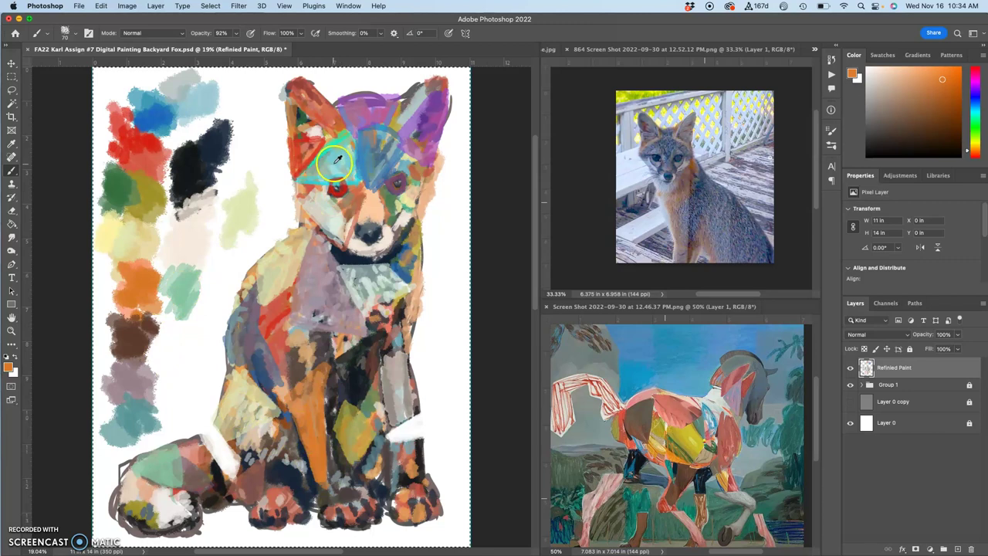
- Sample the light blue above the fox's left-hand eye and paint a filled, downward-pointing wedge with it between the front legs
alt+click(336, 162)
drag(336, 388, 332, 400)
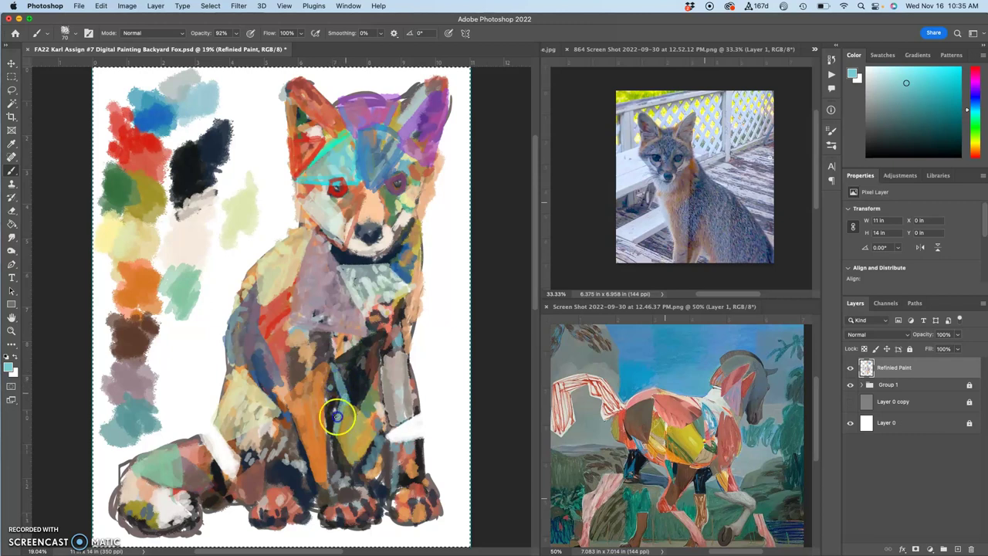
mouse_move(340, 408)
mouse_down()
mouse_move(332, 441)
mouse_move(330, 377)
mouse_move(331, 448)
mouse_move(332, 389)
mouse_move(343, 394)
mouse_move(331, 365)
mouse_move(327, 407)
mouse_move(334, 380)
mouse_up()
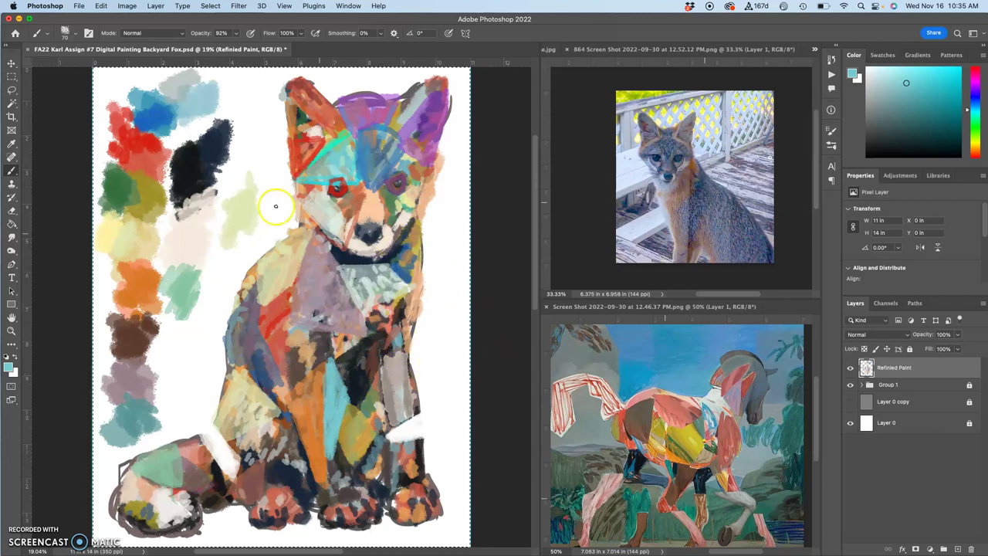
- Sample a pinkish mauve and paint over the large triangle on the fox's chest with it
alt+click(331, 301)
alt+click(418, 152)
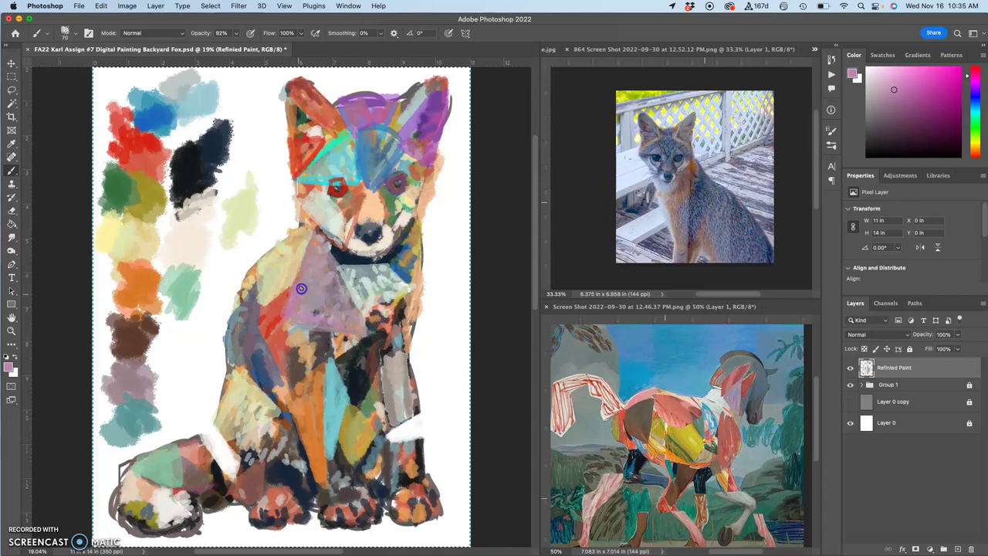
- Sample reds from the fox's shoulder, the horse painting and the palette, and paint a bright red triangle on the fox's tail
alt+click(285, 306)
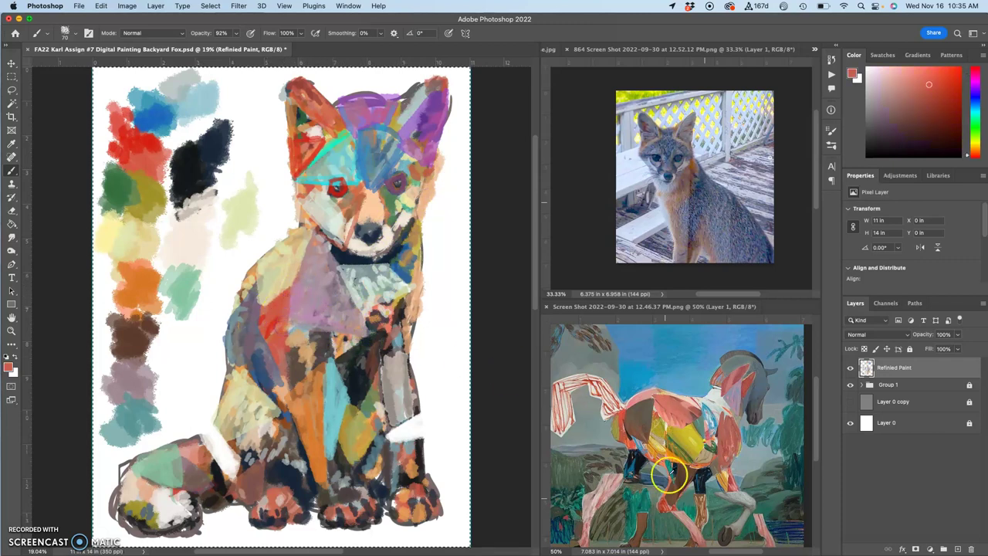
alt+click(665, 501)
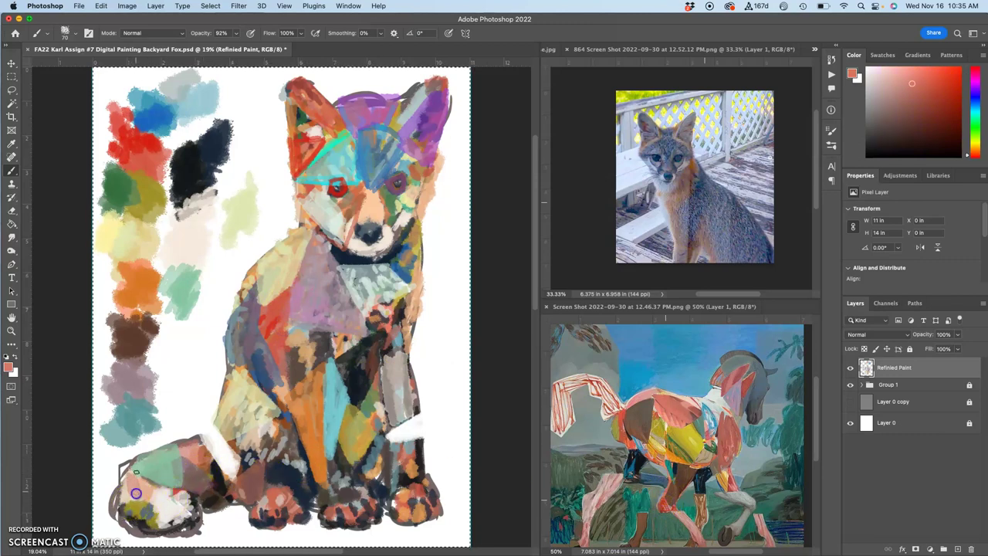
alt+click(624, 434)
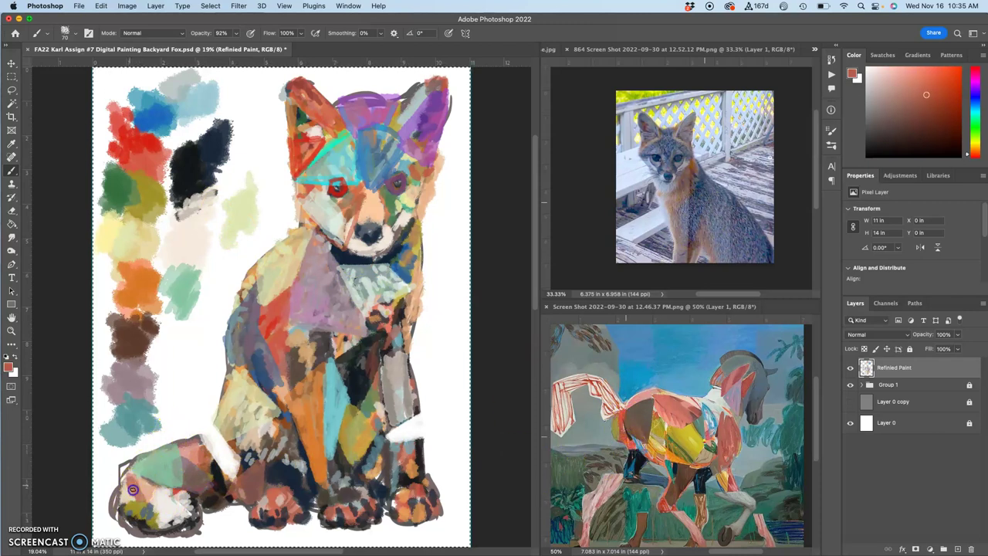
alt+click(132, 139)
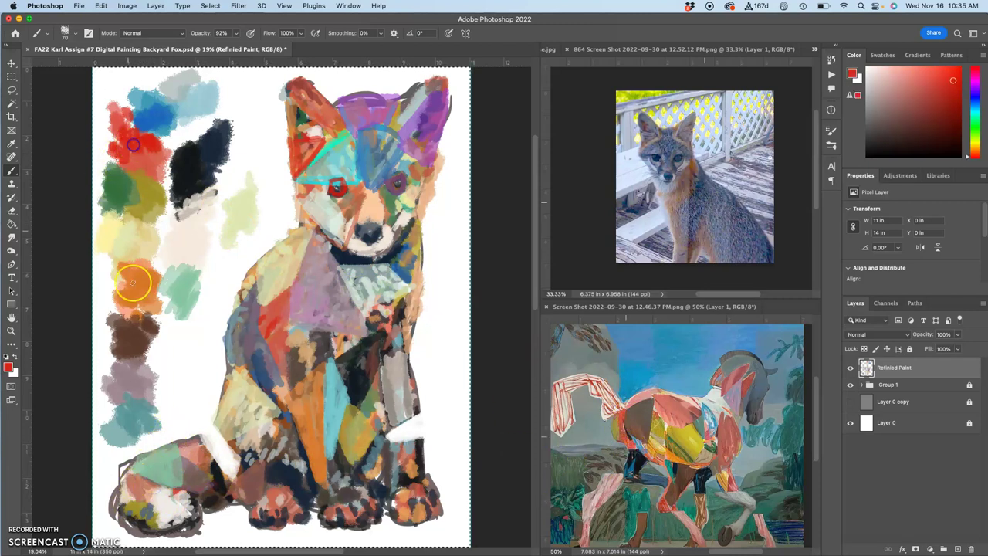
mouse_move(126, 477)
mouse_down()
mouse_move(137, 492)
mouse_move(126, 476)
mouse_up()
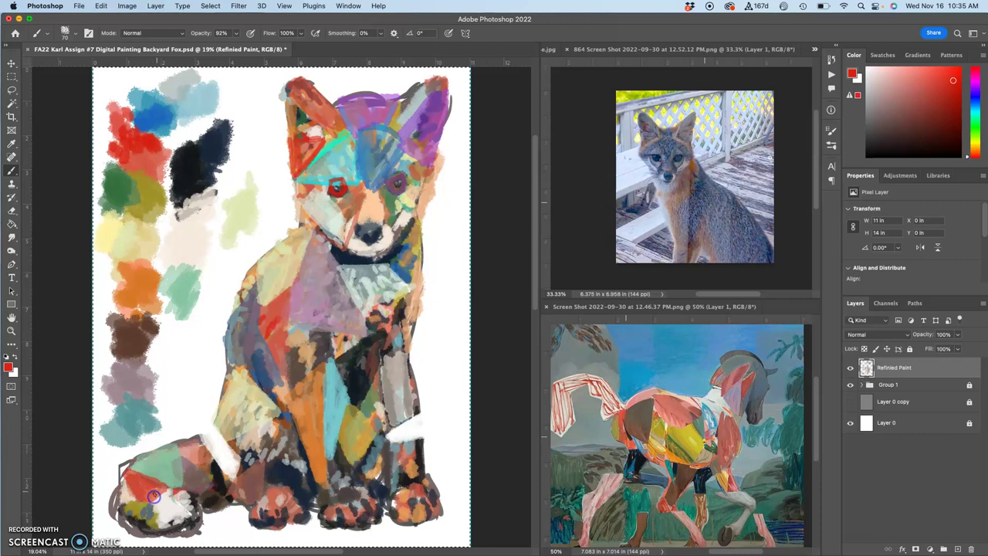
click(192, 450)
- Paint a filled bright red angular shape along the fox's right-hand cheek
click(430, 242)
click(395, 177)
click(417, 239)
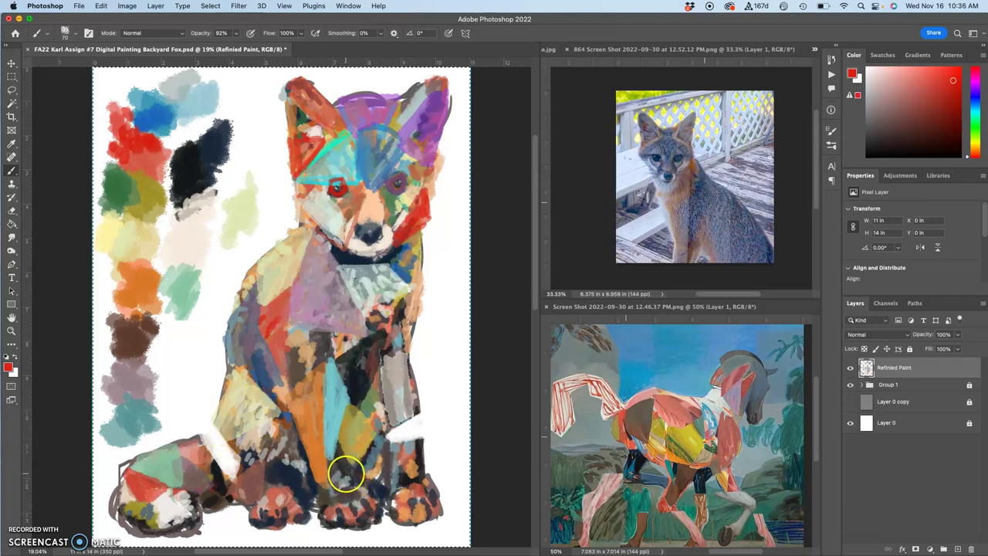
- Paint the area above the fox's middle paw in dark navy sampled from the horse's leg, and refine the light blue wedge's lower tip
alt+click(704, 473)
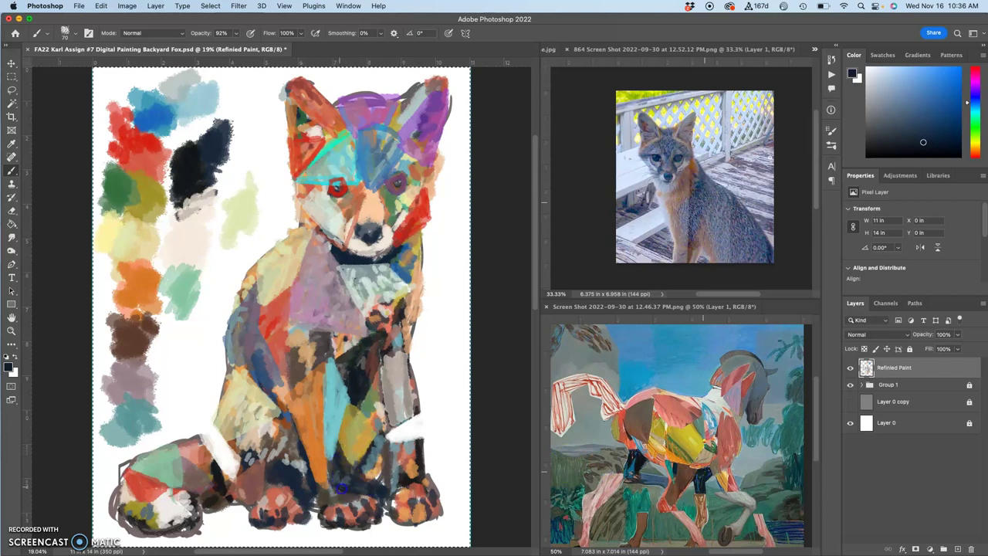
click(339, 465)
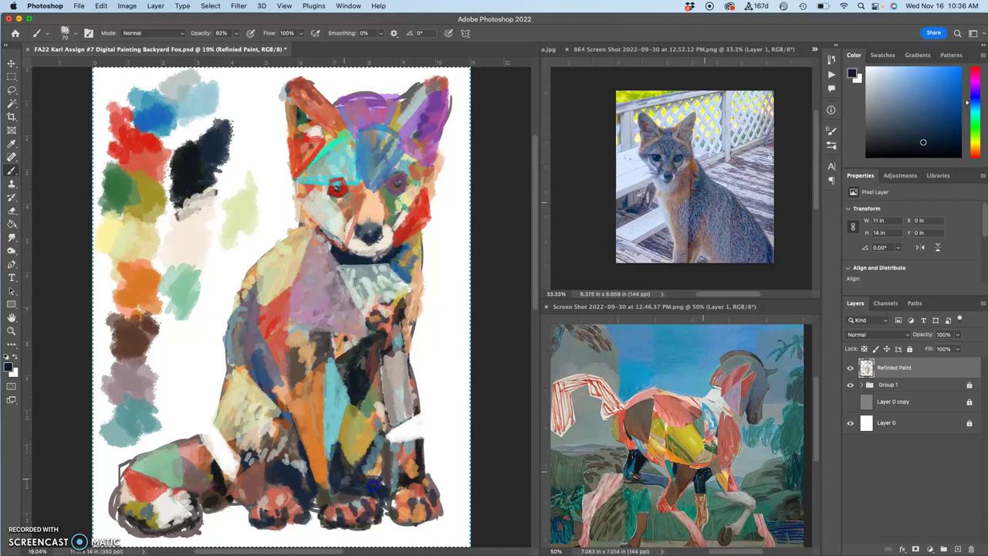
alt+click(331, 429)
drag(331, 429, 326, 458)
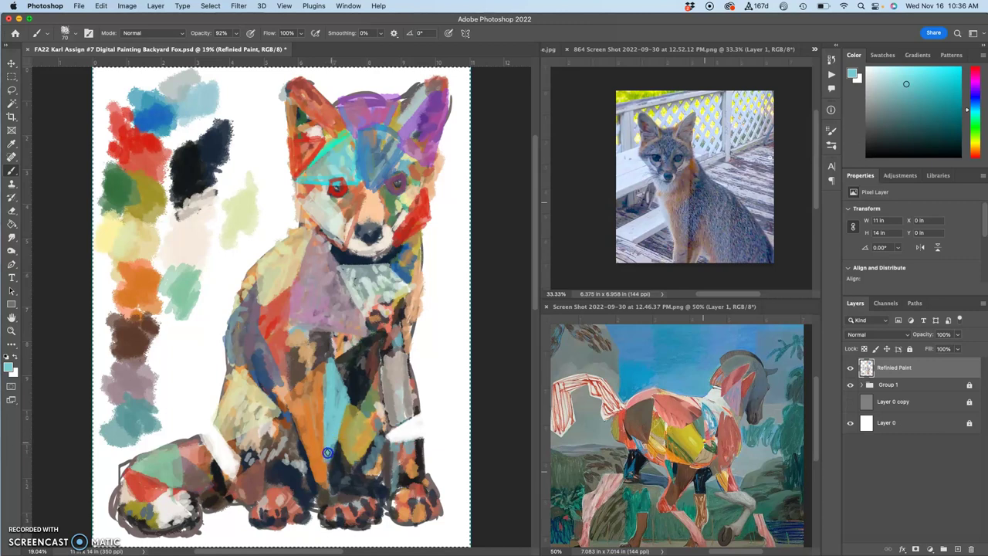
- Toggle the "Refinied Paint" layer's visibility repeatedly to compare the refined shapes with the base painting underneath
click(850, 368)
click(850, 368)
click(851, 368)
click(850, 368)
click(851, 368)
click(851, 368)
click(850, 369)
click(851, 368)
- Try a lower opacity on the "Refinied Paint" layer, restore it to 100%, and preview blend modes such as Linear Burn
click(957, 334)
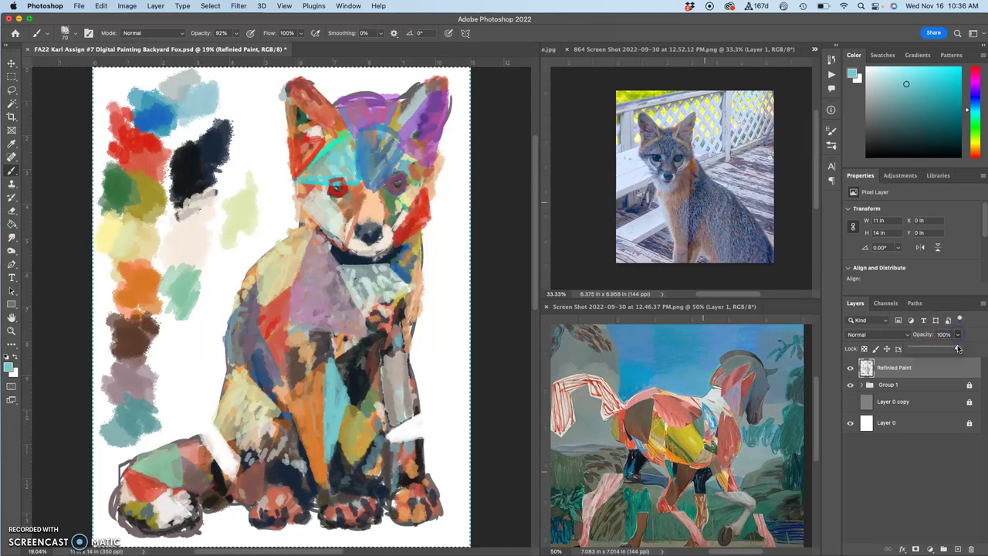
drag(957, 349, 938, 346)
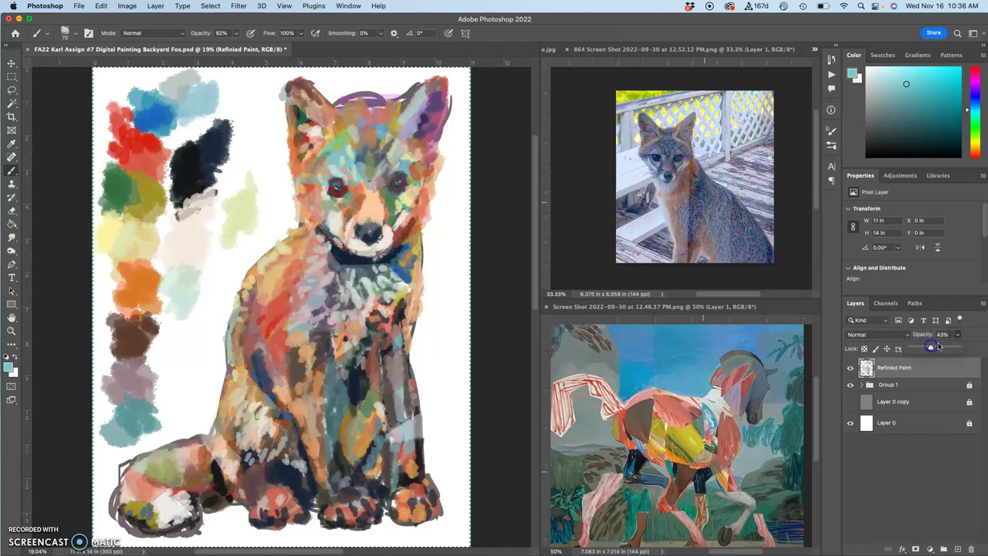
click(880, 335)
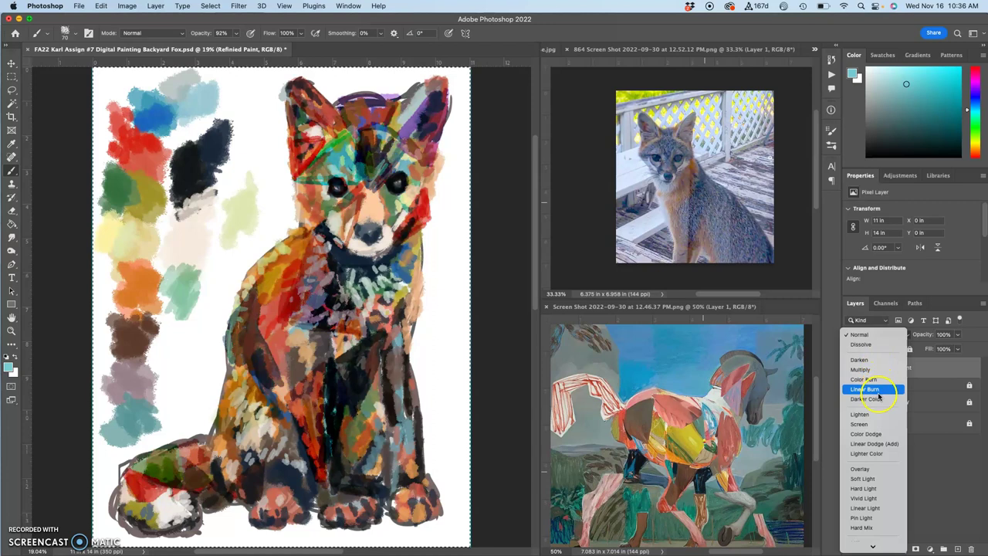